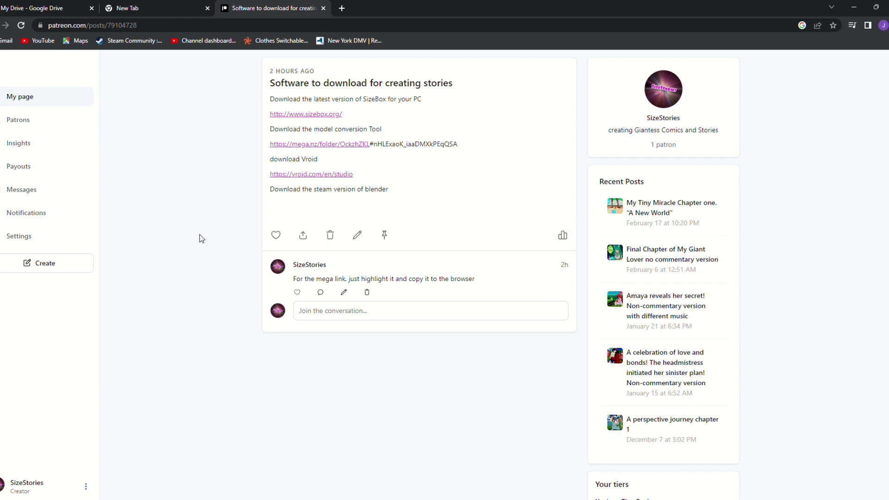
Step: Open the complete MEGA folder link for the model conversion tool from the Patreon post in a separate browser tab
{"action": "left_click", "coordinate": [342, 9]}
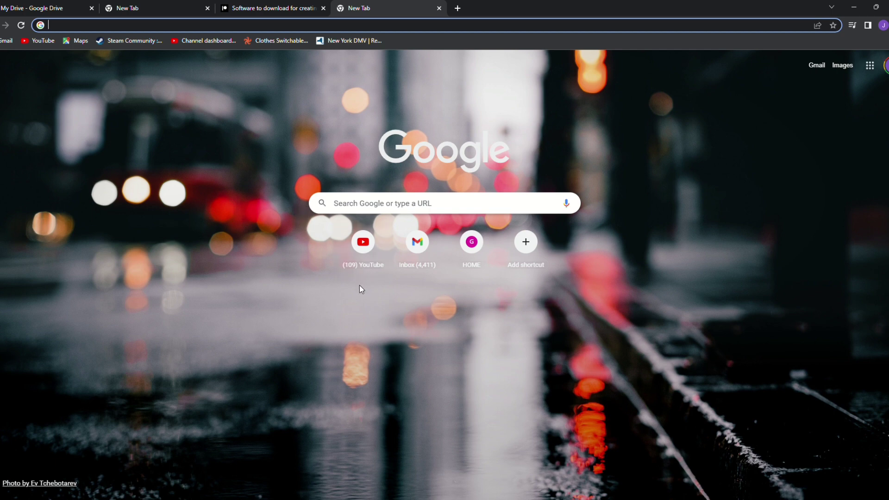
{"action": "left_click", "coordinate": [250, 8]}
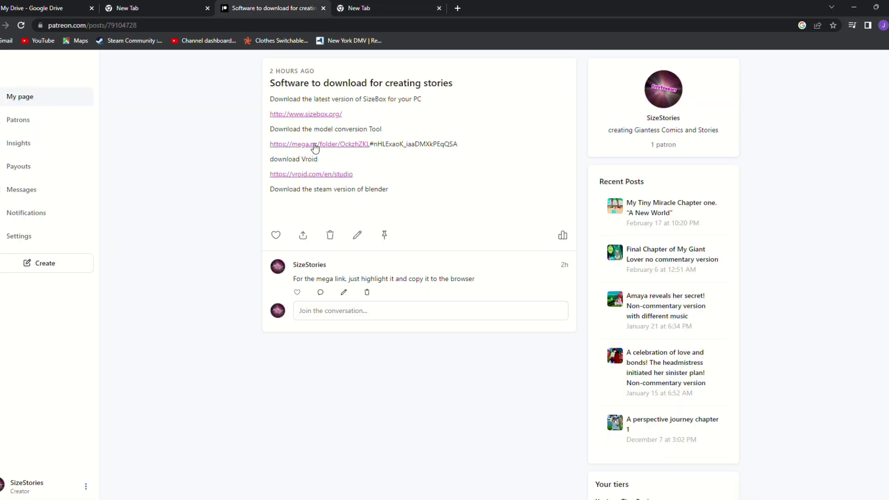
{"action": "left_click_drag", "start_coordinate": [269, 146], "coordinate": [481, 152]}
{"action": "left_click", "coordinate": [480, 158]}
{"action": "left_click_drag", "start_coordinate": [269, 145], "coordinate": [462, 147]}
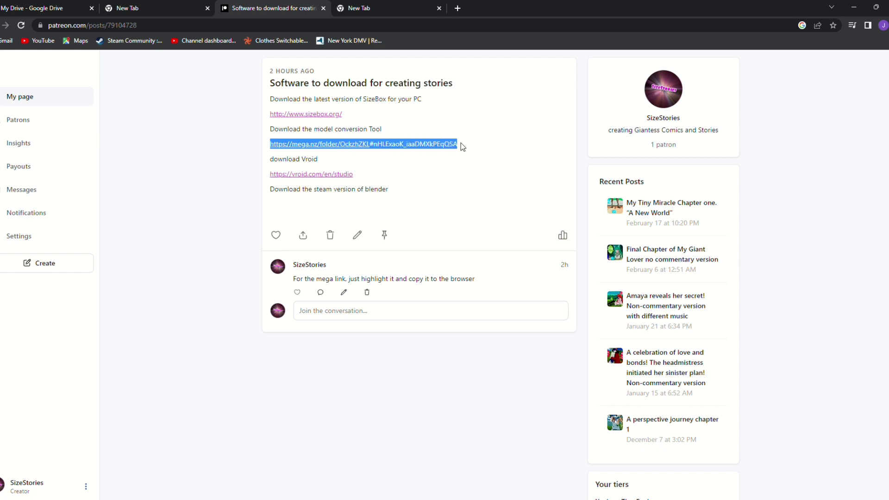
{"action": "left_click", "coordinate": [478, 179]}
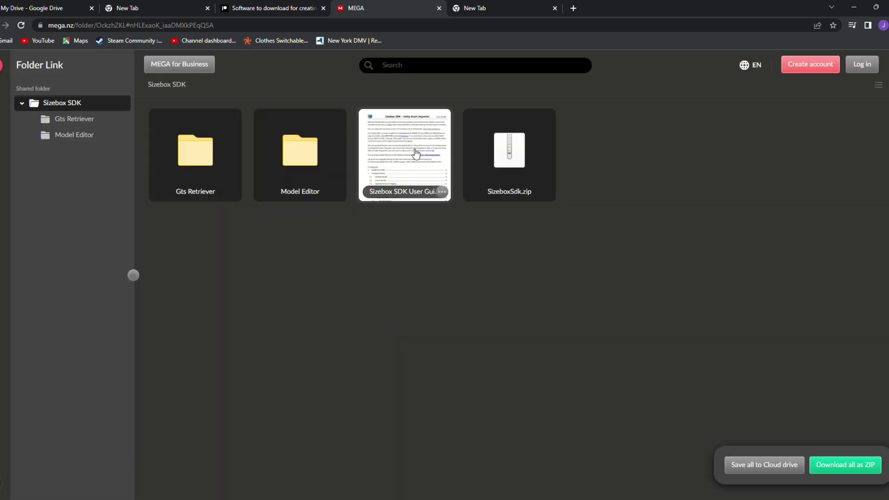
Step: Open Sizebox SDK User Guide.pdf from the shared folder and review its introduction, contents and Unity installation instructions
{"action": "left_click", "coordinate": [416, 154]}
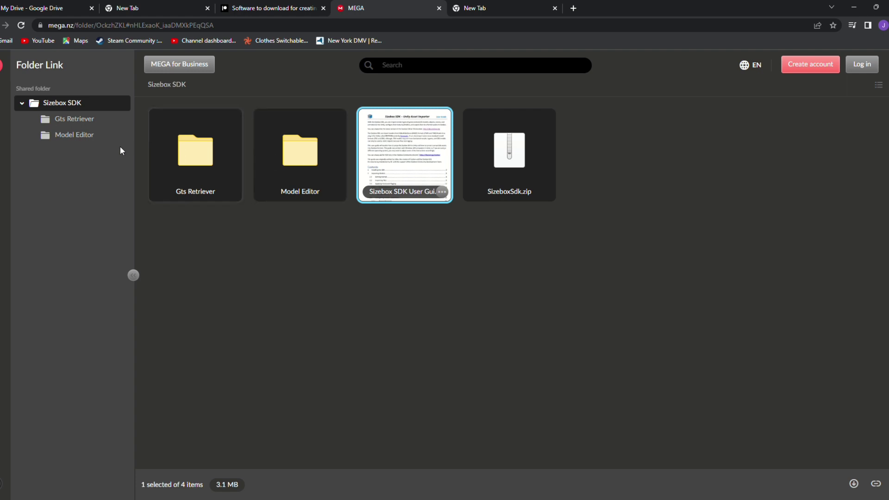
{"action": "double_click", "coordinate": [411, 164]}
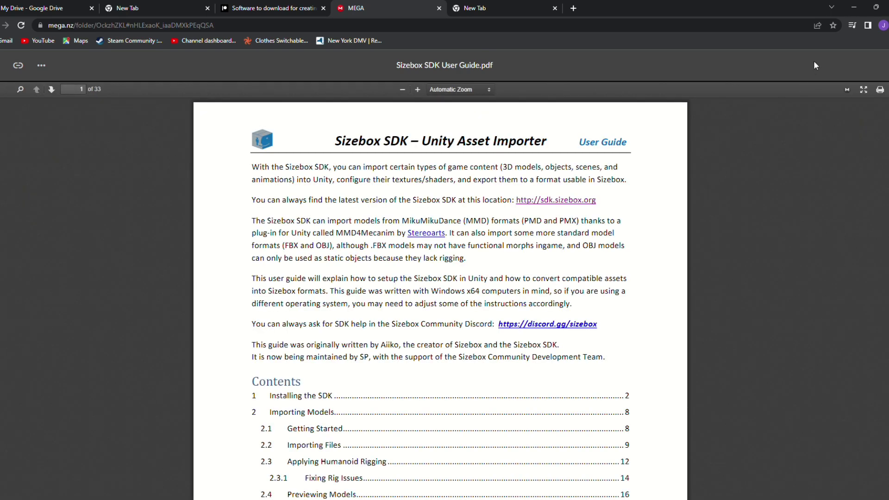
{"action": "scroll", "coordinate": [662, 252], "scroll_direction": "down", "scroll_amount": 5}
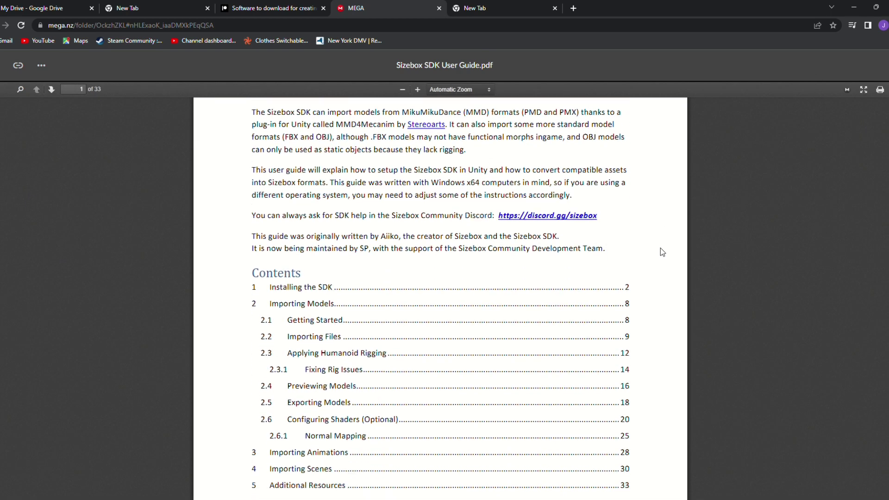
{"action": "scroll", "coordinate": [661, 251], "scroll_direction": "down", "scroll_amount": 10}
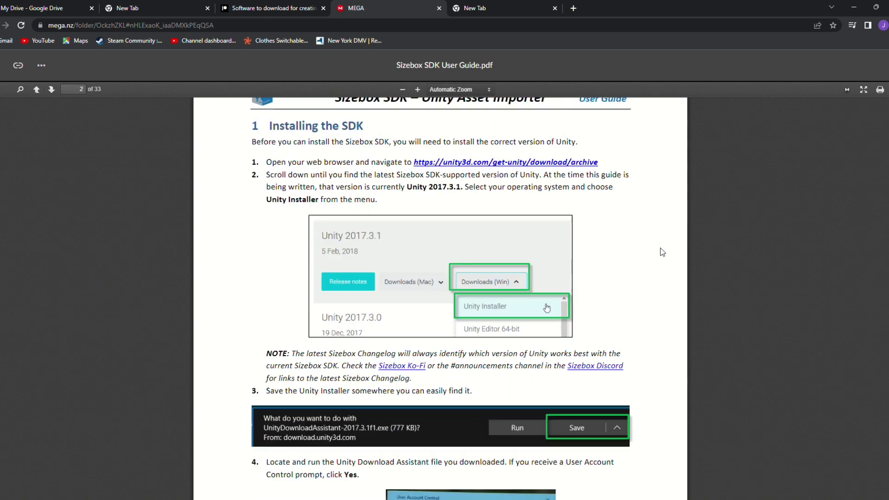
{"action": "scroll", "coordinate": [662, 251], "scroll_direction": "down", "scroll_amount": 5}
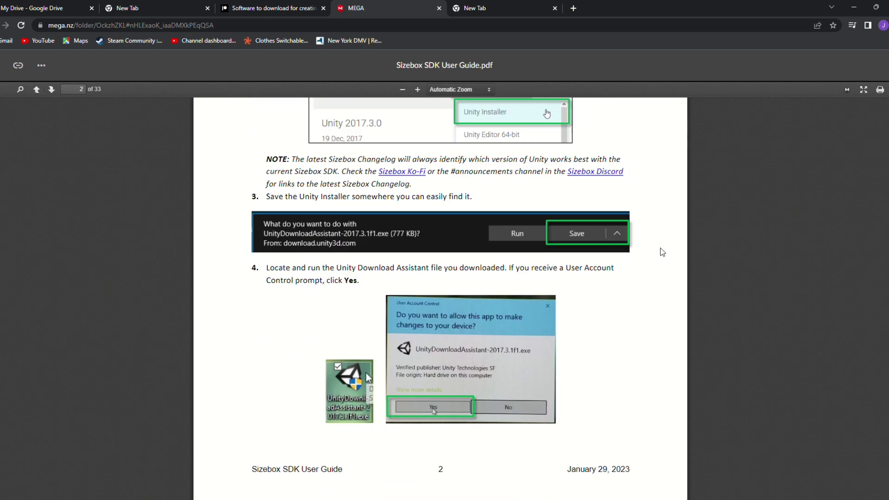
{"action": "scroll", "coordinate": [661, 248], "scroll_direction": "down", "scroll_amount": 6}
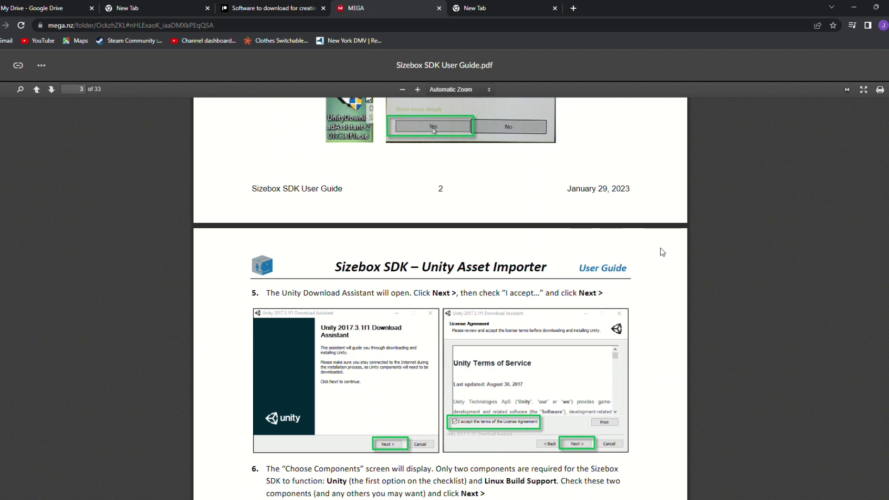
{"action": "scroll", "coordinate": [660, 249], "scroll_direction": "down", "scroll_amount": 5}
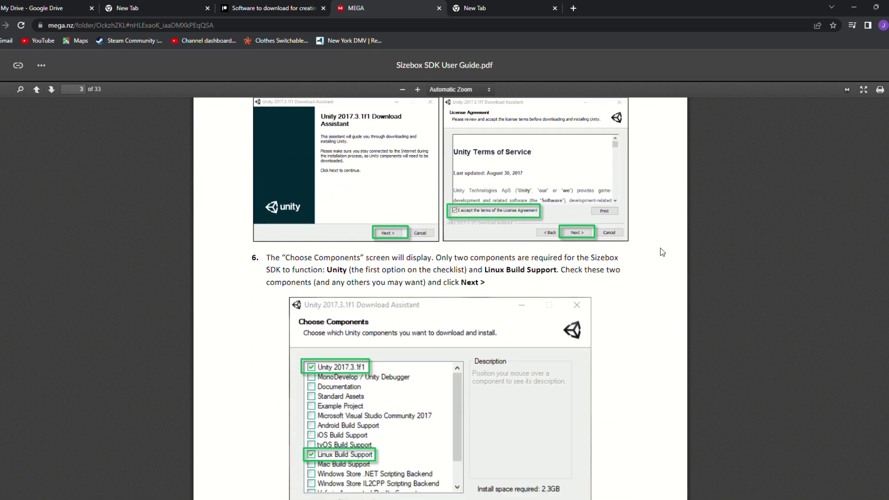
{"action": "scroll", "coordinate": [660, 248], "scroll_direction": "down", "scroll_amount": 6}
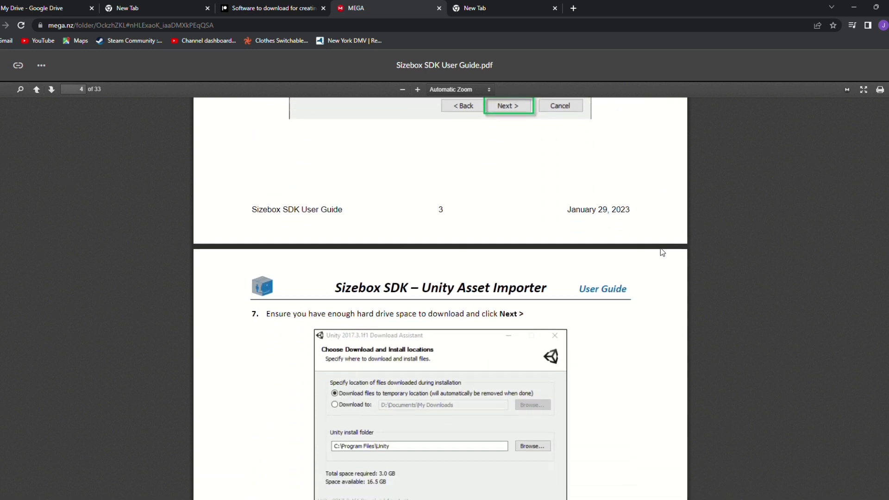
{"action": "scroll", "coordinate": [660, 252], "scroll_direction": "down", "scroll_amount": 5}
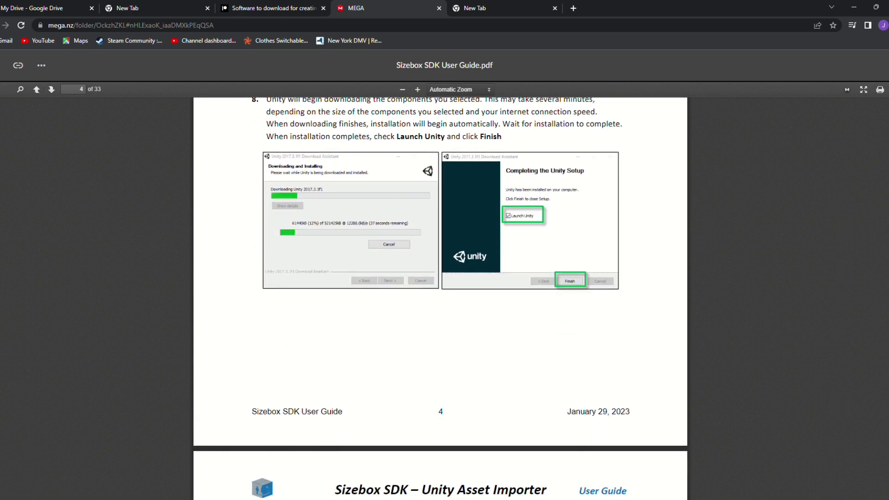
{"action": "scroll", "coordinate": [440, 299], "scroll_direction": "down", "scroll_amount": 14}
{"action": "scroll", "coordinate": [440, 298], "scroll_direction": "up", "scroll_amount": 20}
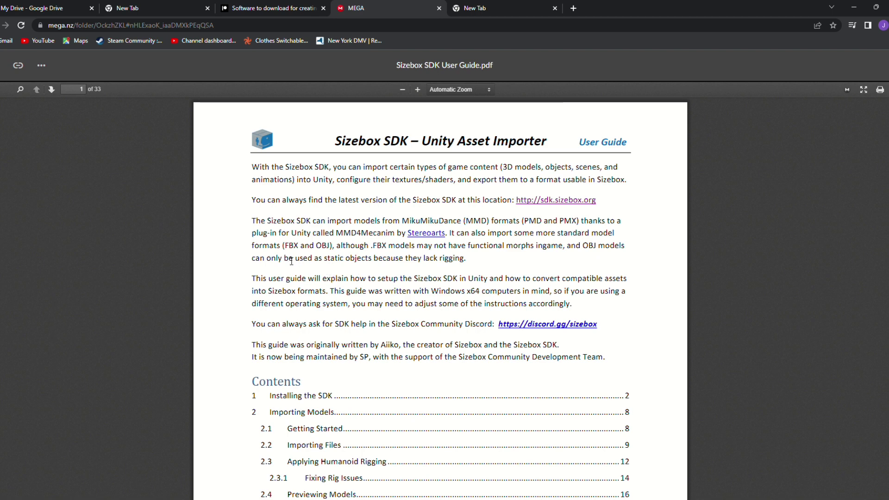
{"action": "scroll", "coordinate": [291, 261], "scroll_direction": "down", "scroll_amount": 1}
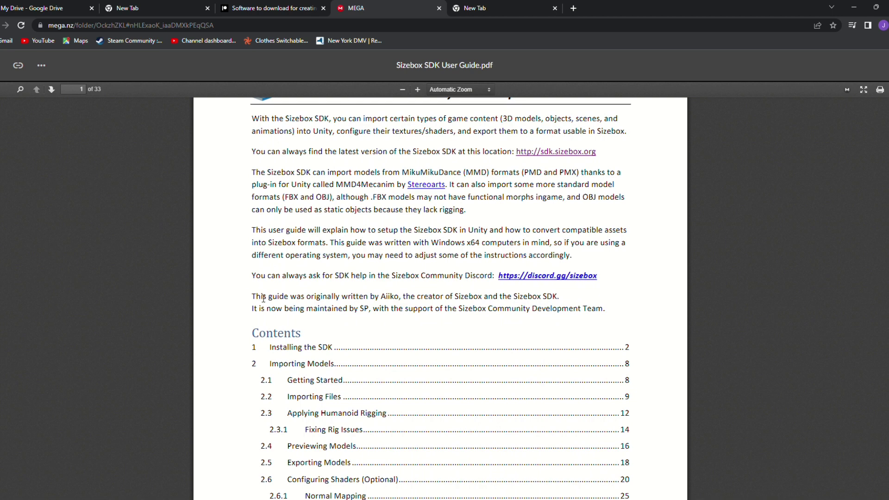
{"action": "scroll", "coordinate": [395, 292], "scroll_direction": "up", "scroll_amount": 1}
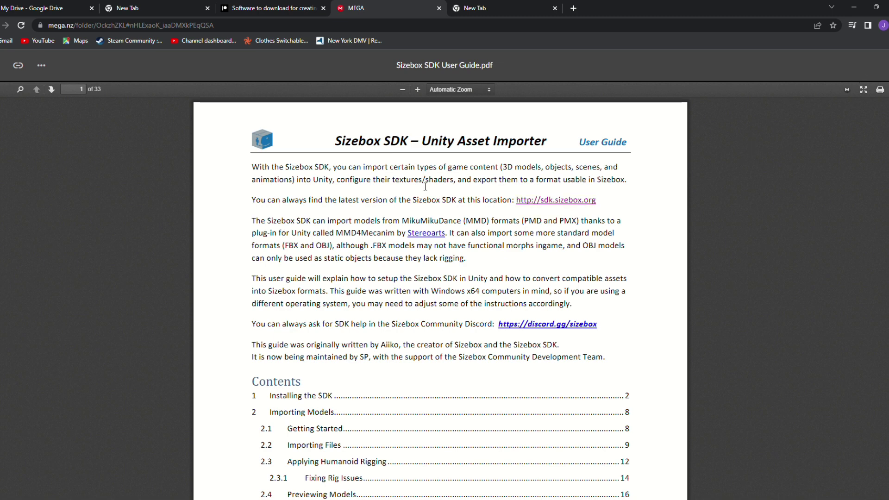
Step: Return to the Patreon software list, clear the link selection, and switch to VRoid Studio
{"action": "left_click", "coordinate": [282, 8]}
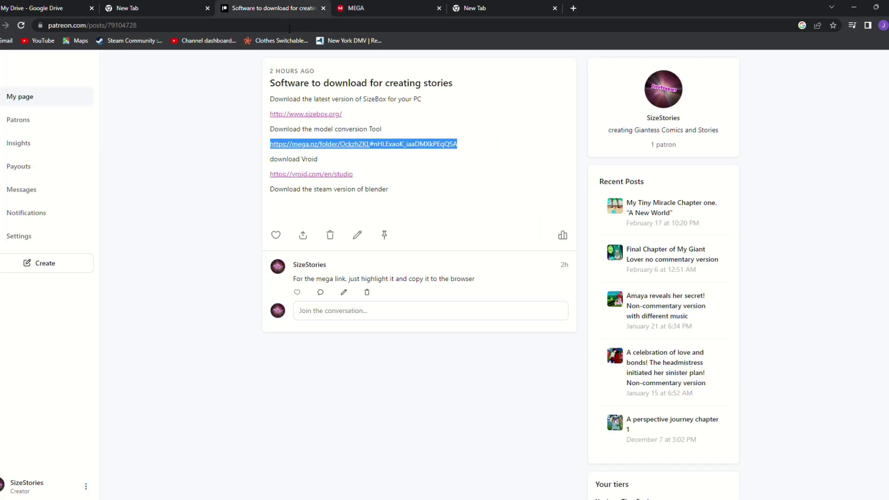
{"action": "left_click", "coordinate": [218, 167]}
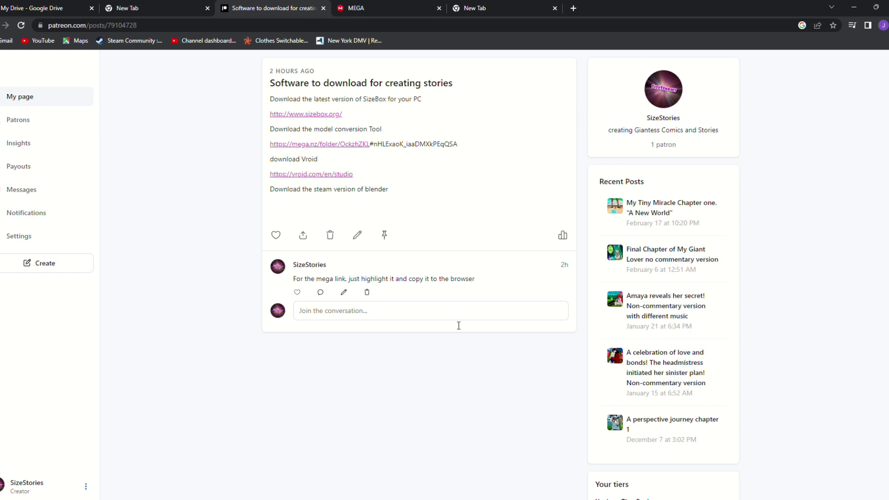
{"action": "left_click", "coordinate": [319, 498]}
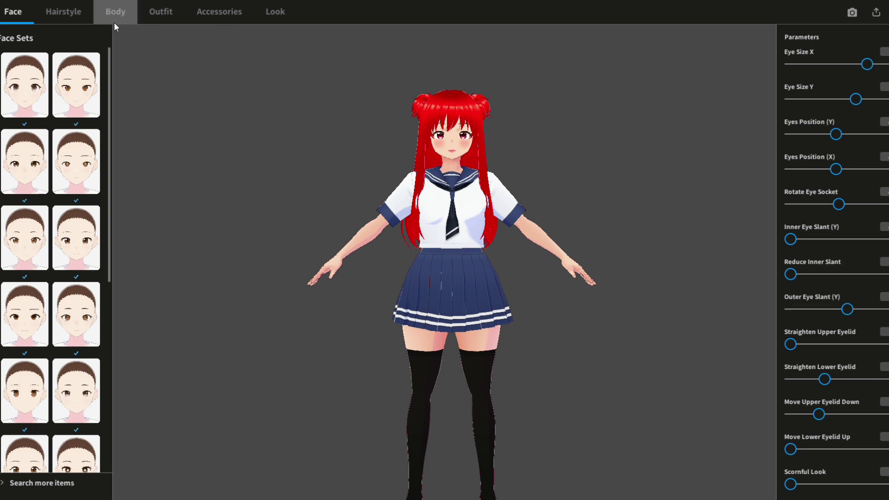
Step: Look through the character's Accessories, Outfit, Body and Hairstyle editing categories, then return to the Face category
{"action": "left_click", "coordinate": [229, 15]}
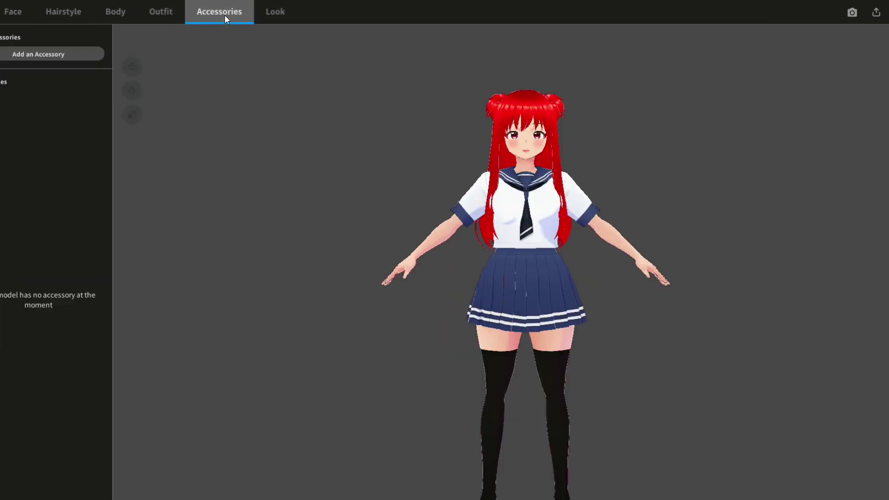
{"action": "left_click", "coordinate": [158, 16]}
{"action": "left_click", "coordinate": [116, 15]}
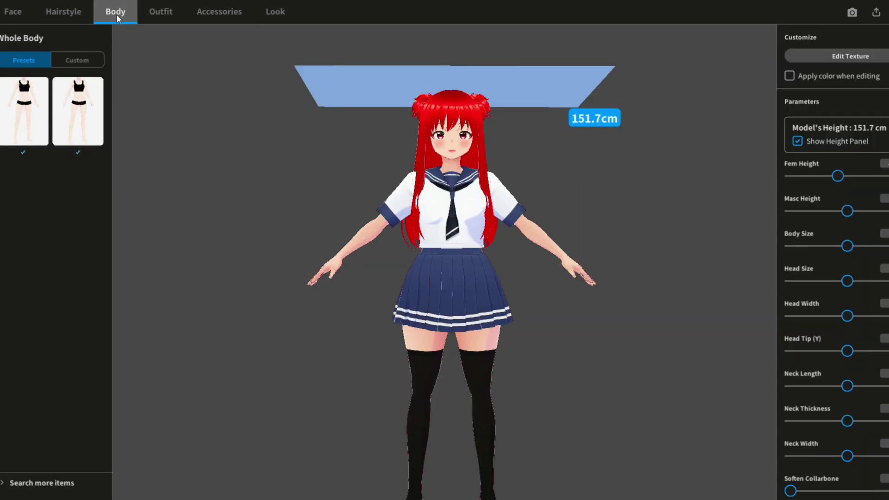
{"action": "left_click", "coordinate": [64, 14]}
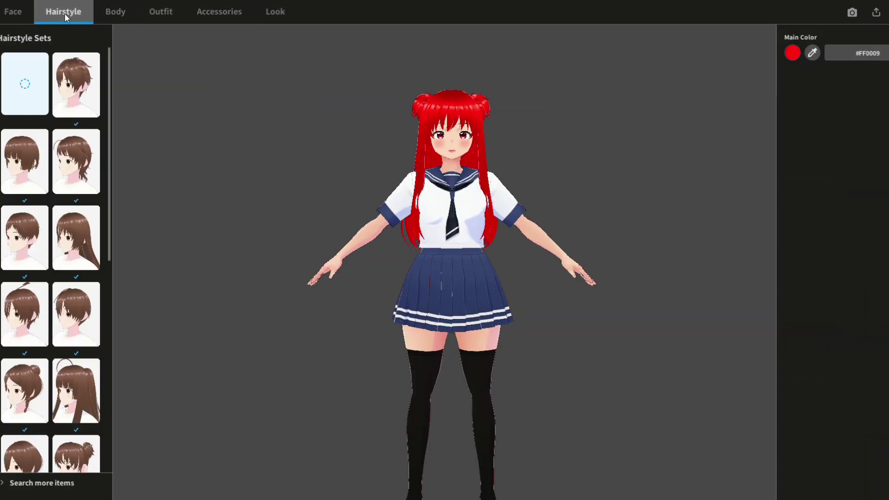
{"action": "left_click", "coordinate": [14, 13]}
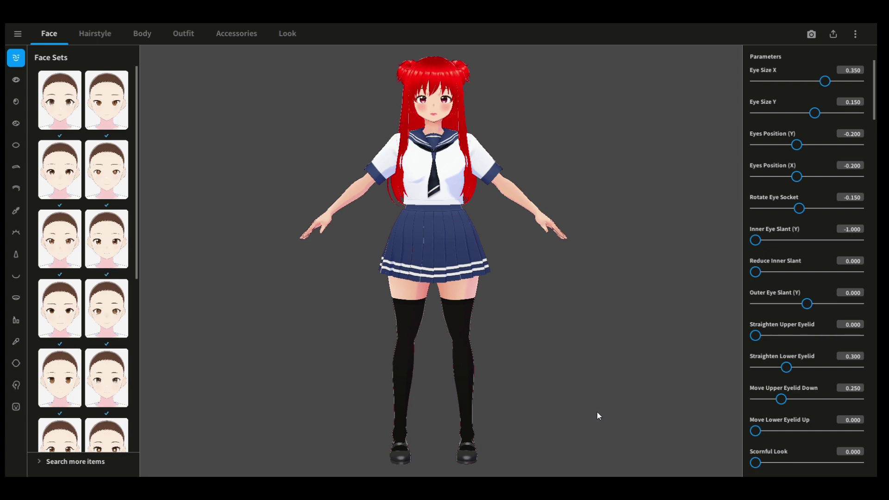
Step: Examine the character model from different angles and inspect the head and upper body close up
{"action": "left_click_drag", "start_coordinate": [461, 226], "coordinate": [598, 226]}
{"action": "right_click_drag", "start_coordinate": [597, 222], "coordinate": [618, 220]}
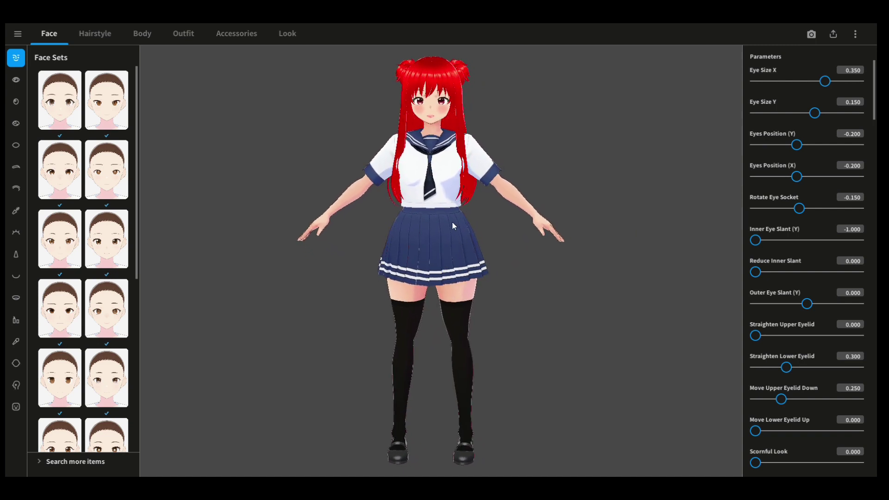
{"action": "right_click_drag", "start_coordinate": [450, 195], "coordinate": [458, 290]}
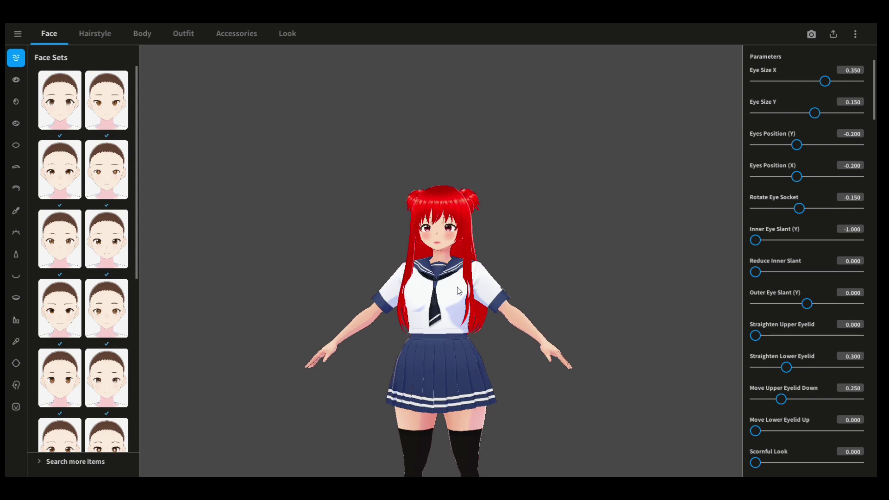
{"action": "scroll", "coordinate": [457, 283], "scroll_direction": "up", "scroll_amount": 5}
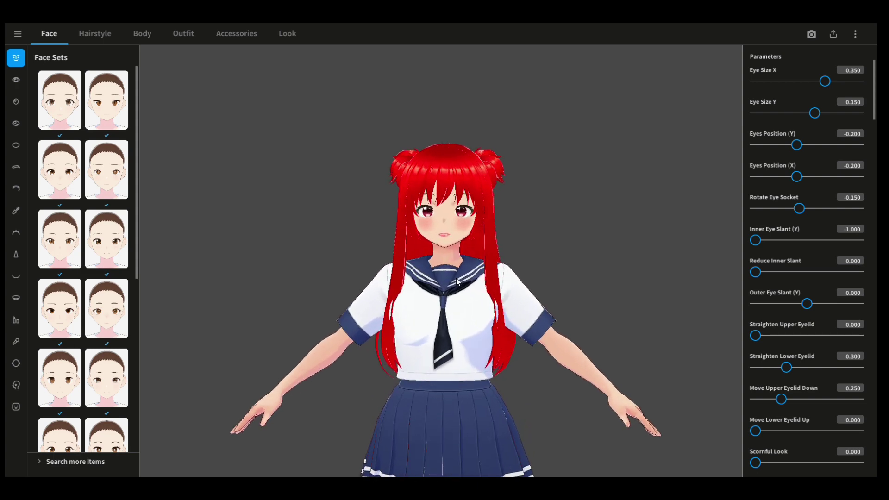
{"action": "scroll", "coordinate": [456, 281], "scroll_direction": "up", "scroll_amount": 8}
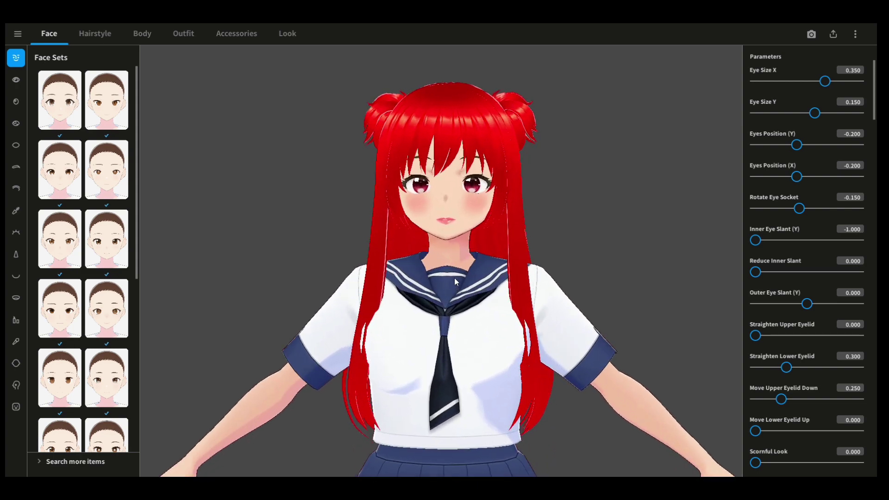
{"action": "mouse_move", "coordinate": [454, 278]}
{"action": "right_mouse_down"}
{"action": "mouse_move", "coordinate": [458, 287]}
{"action": "mouse_move", "coordinate": [471, 282]}
{"action": "mouse_move", "coordinate": [458, 280]}
{"action": "right_mouse_up"}
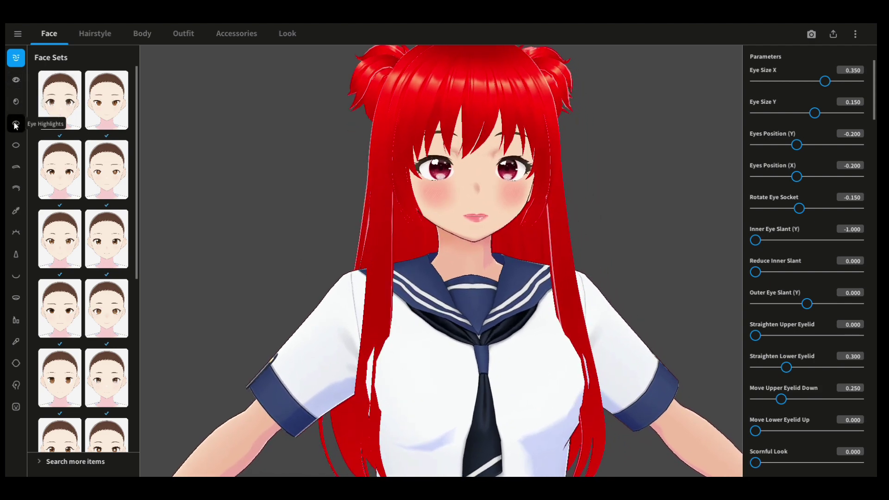
Step: Examine the custom irises for the face with the character's head at an angle, and expand the option to search more items
{"action": "left_click", "coordinate": [13, 105]}
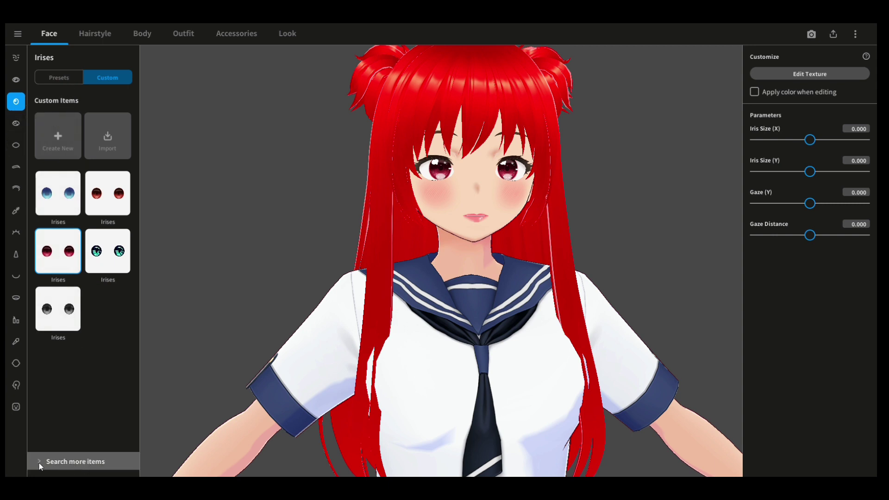
{"action": "right_click_drag", "start_coordinate": [391, 318], "coordinate": [375, 319]}
{"action": "left_click_drag", "start_coordinate": [376, 324], "coordinate": [409, 324]}
{"action": "right_click_drag", "start_coordinate": [407, 321], "coordinate": [394, 322]}
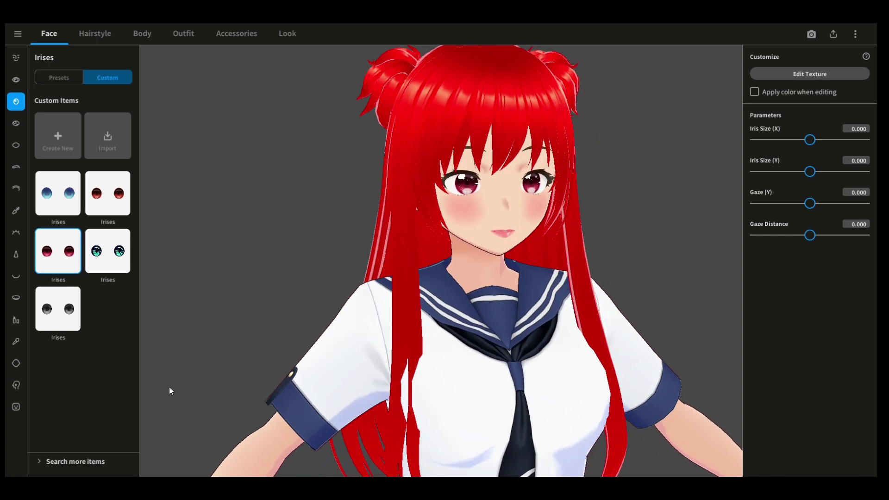
{"action": "left_click", "coordinate": [37, 461]}
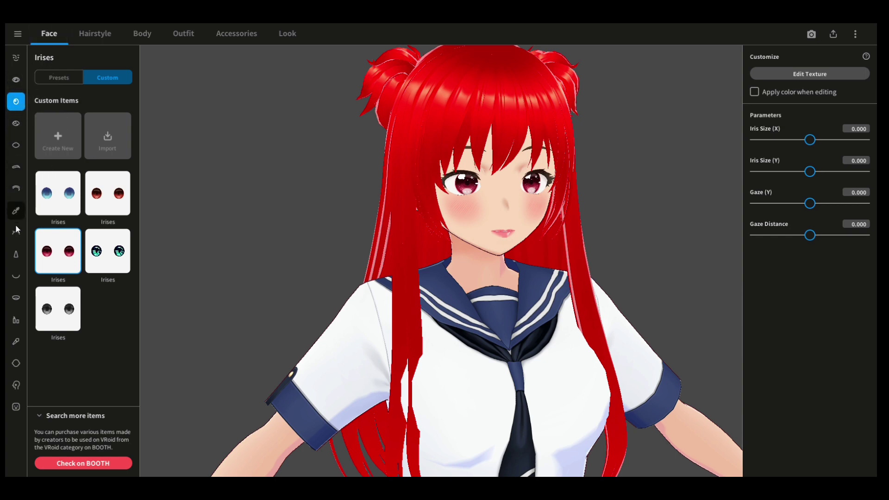
Step: Review the preset and custom Mouth Inside items, then show the face's custom Skin items
{"action": "left_click", "coordinate": [16, 302]}
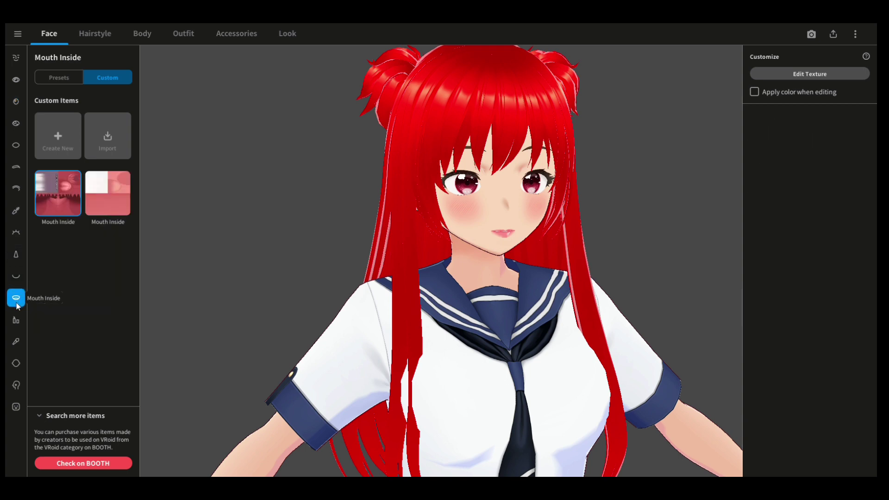
{"action": "left_click", "coordinate": [52, 78]}
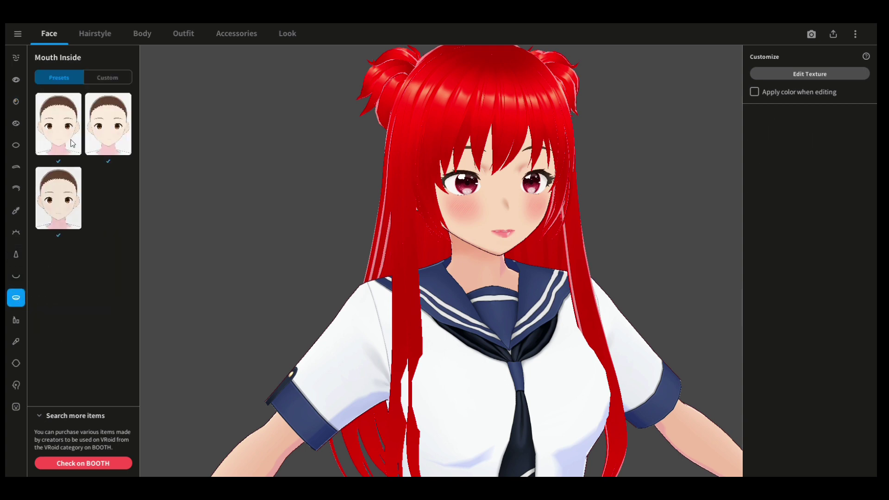
{"action": "left_click", "coordinate": [104, 78]}
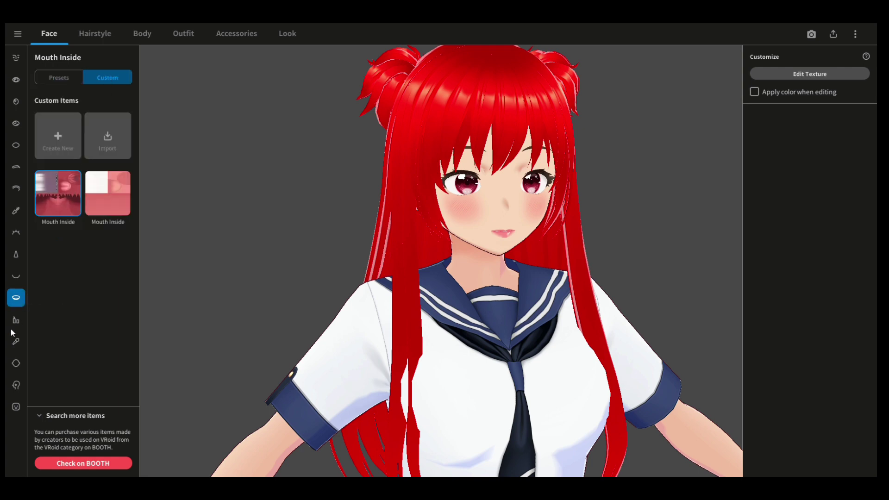
{"action": "left_click", "coordinate": [18, 364]}
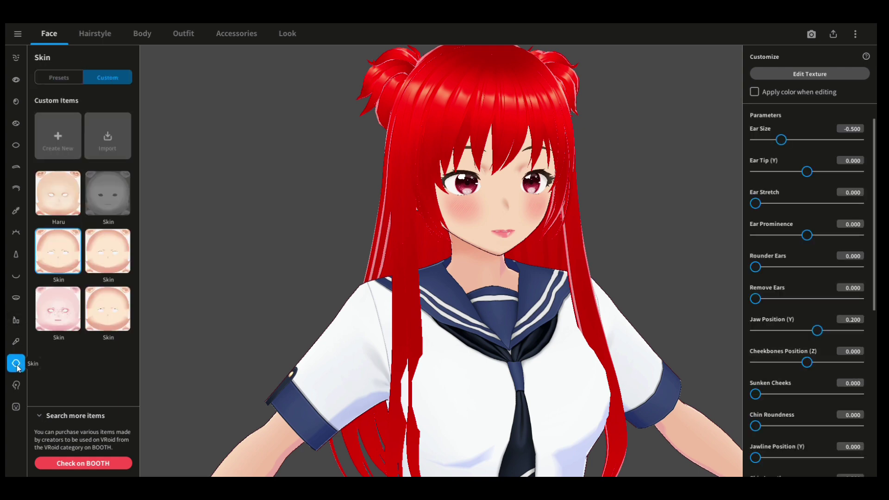
Step: Preview the Smiling, Angry and A expressions on the character's face in the Expression Editor, then return to Neutral
{"action": "scroll", "coordinate": [490, 178], "scroll_direction": "up", "scroll_amount": 8}
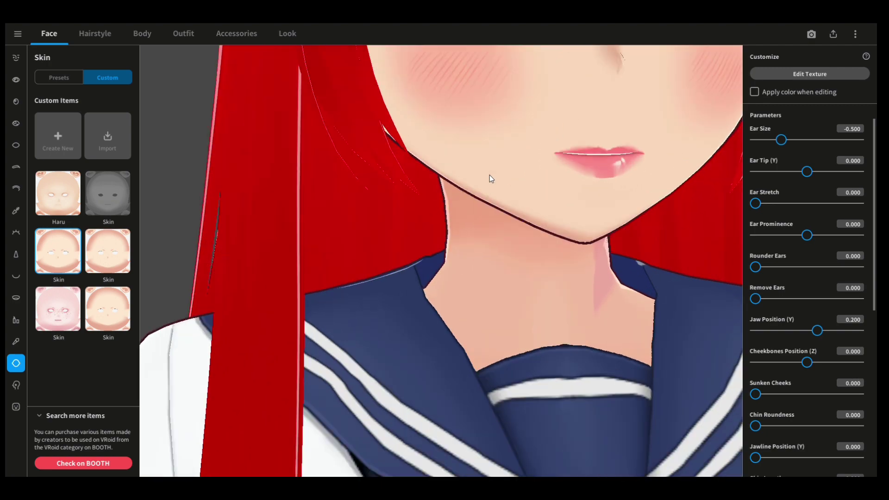
{"action": "middle_click_drag", "start_coordinate": [475, 190], "coordinate": [465, 208]}
{"action": "scroll", "coordinate": [437, 219], "scroll_direction": "down", "scroll_amount": 1}
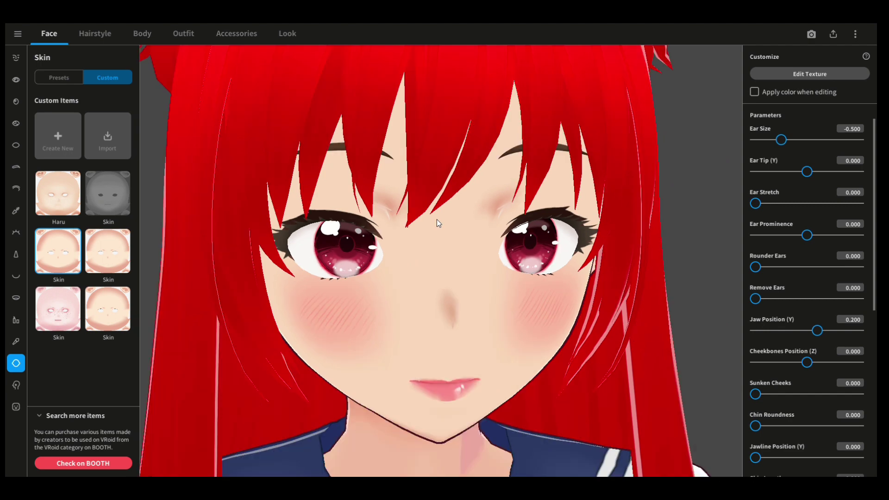
{"action": "left_click", "coordinate": [15, 407]}
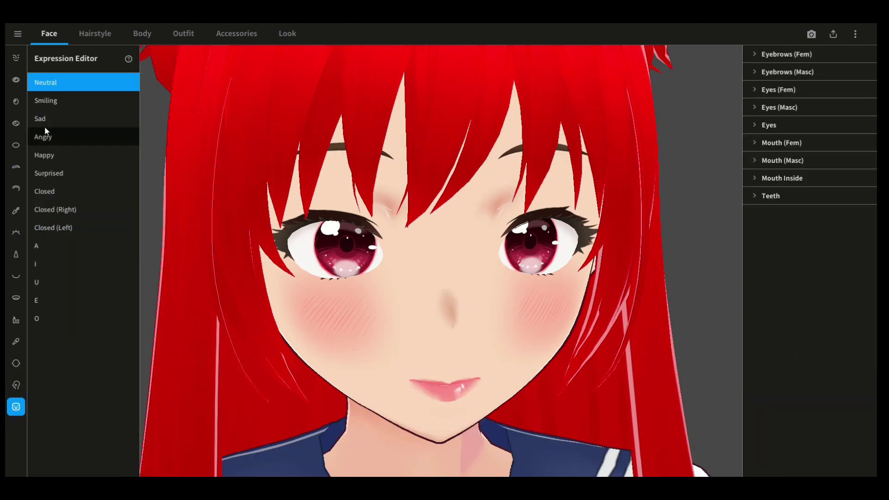
{"action": "left_click", "coordinate": [52, 100]}
{"action": "left_click", "coordinate": [59, 141]}
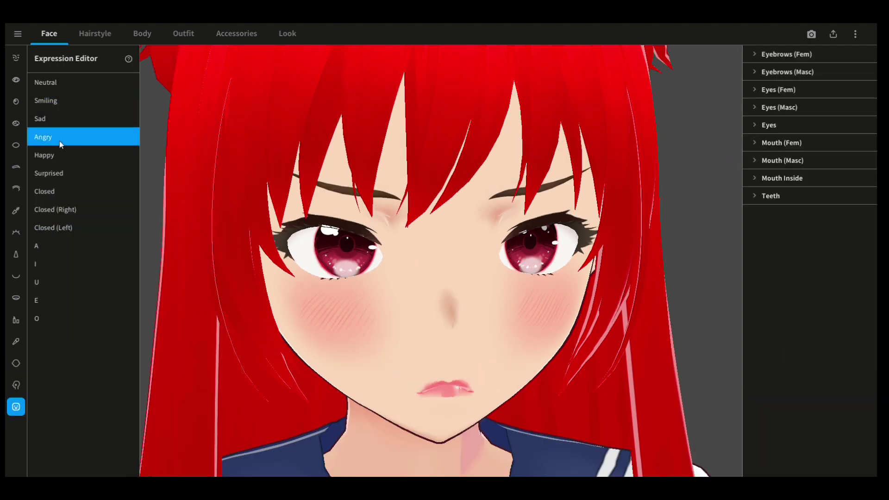
{"action": "left_click", "coordinate": [54, 252]}
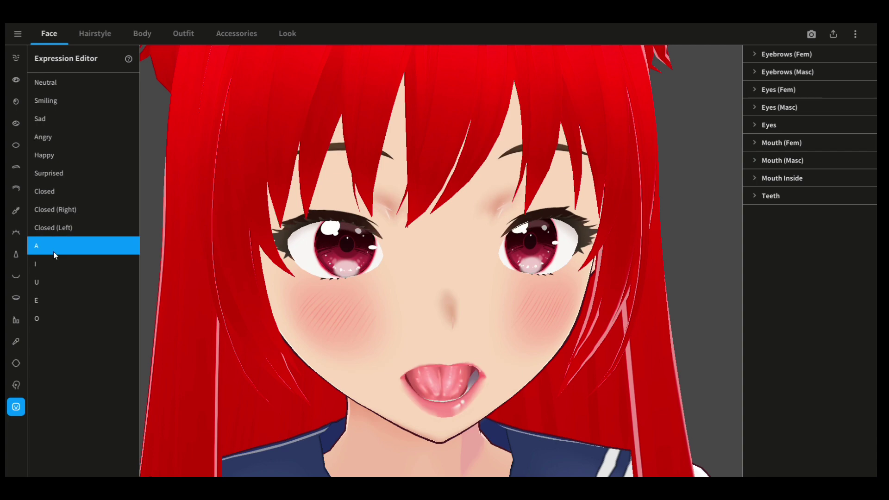
{"action": "left_click", "coordinate": [70, 86]}
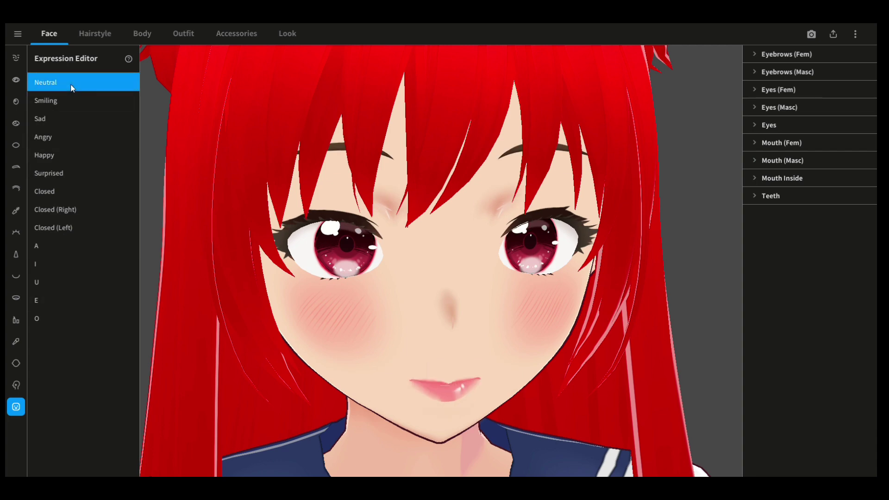
Step: Show the Hairstyle category with its hairstyle sets for the character
{"action": "scroll", "coordinate": [254, 218], "scroll_direction": "down", "scroll_amount": 3}
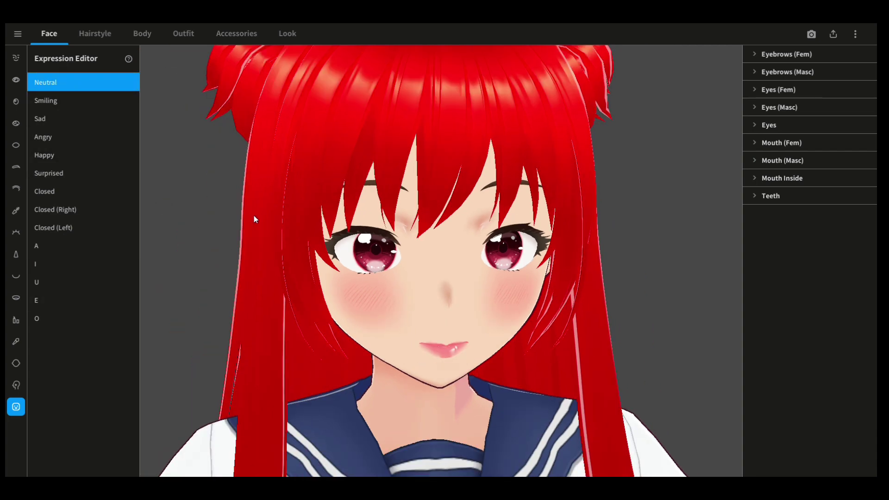
{"action": "left_click", "coordinate": [95, 35]}
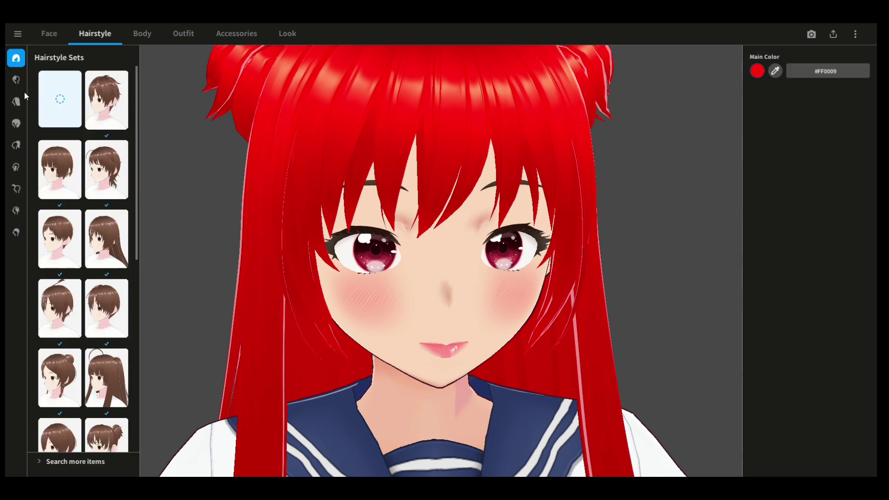
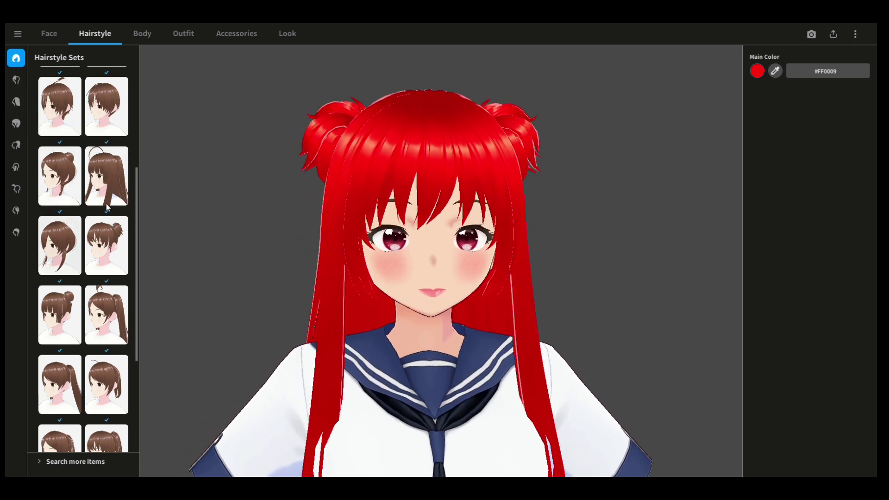
Step: Preview the long ponytail hairstyle set with straight bangs on the character from an angle and undo the change
{"action": "left_click", "coordinate": [119, 183]}
{"action": "left_click_drag", "start_coordinate": [161, 200], "coordinate": [364, 236]}
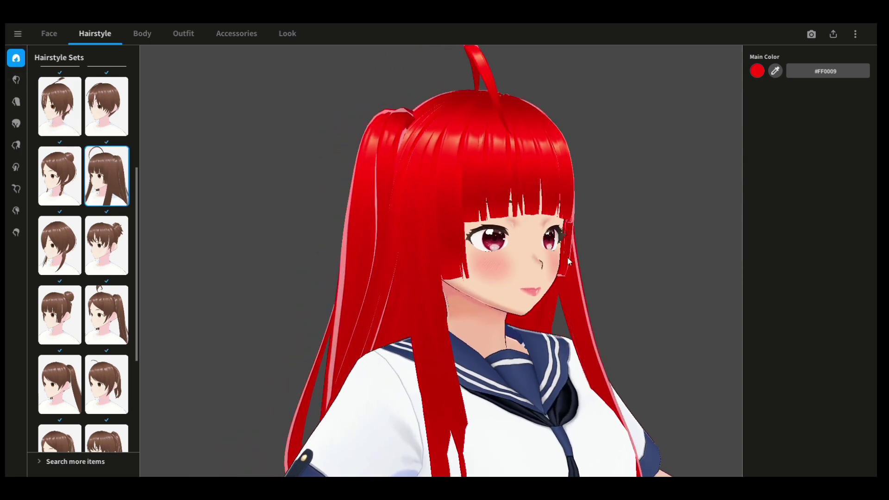
{"action": "left_click", "coordinate": [17, 33]}
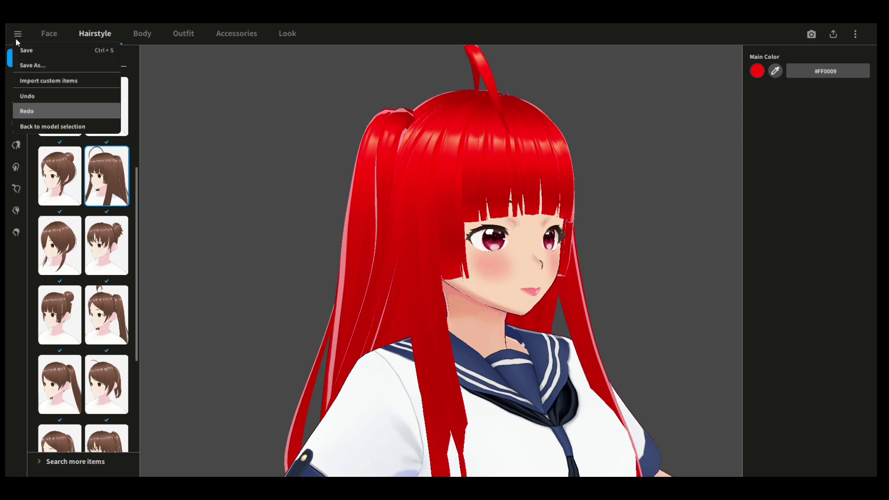
{"action": "left_click", "coordinate": [39, 98]}
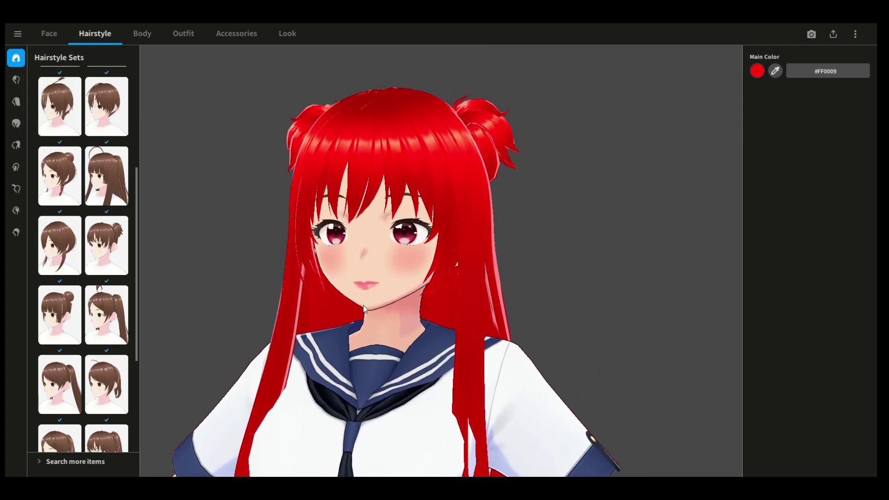
Step: Review the remaining hairstyle sets and expand the option to search more items
{"action": "scroll", "coordinate": [108, 271], "scroll_direction": "down", "scroll_amount": 5}
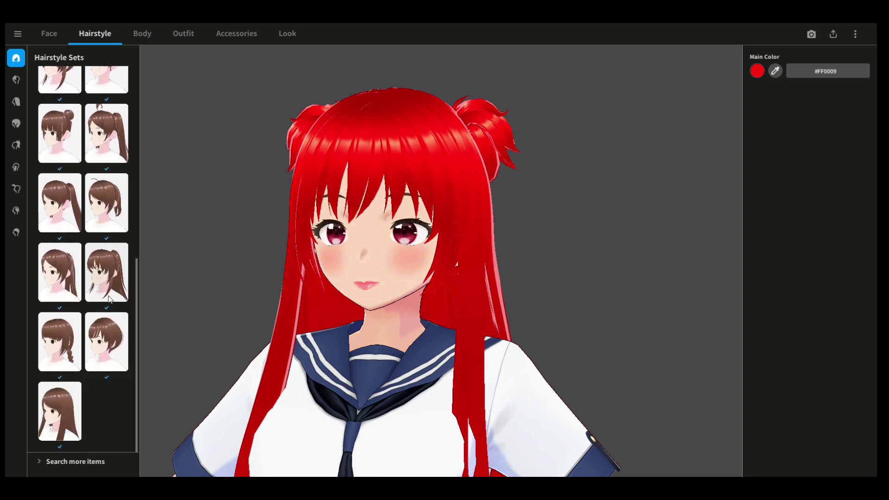
{"action": "left_click", "coordinate": [72, 460]}
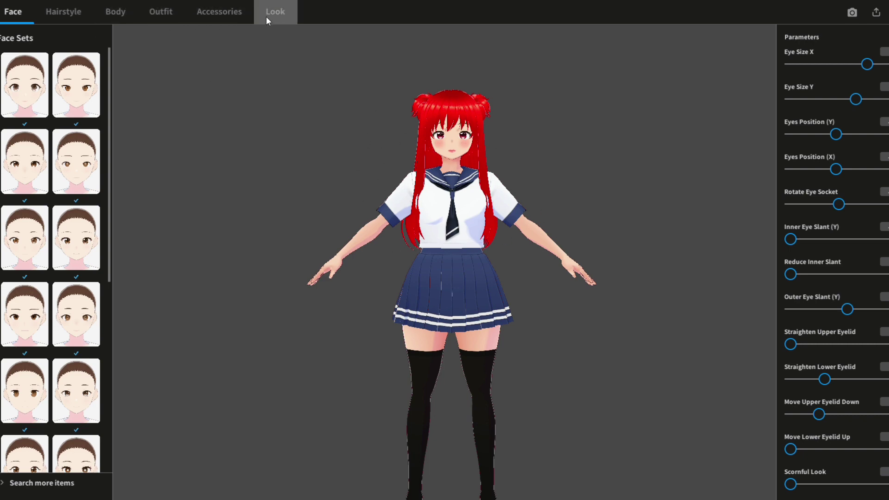
Step: Look through the Accessories, Outfit, Body and Hairstyle categories, then return to the Face category
{"action": "left_click", "coordinate": [224, 14]}
{"action": "left_click", "coordinate": [159, 17]}
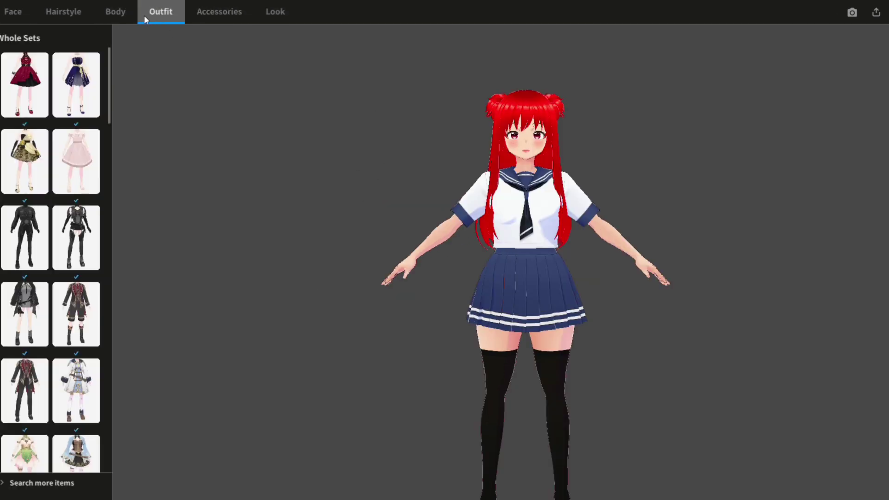
{"action": "left_click", "coordinate": [116, 15]}
{"action": "left_click", "coordinate": [65, 12]}
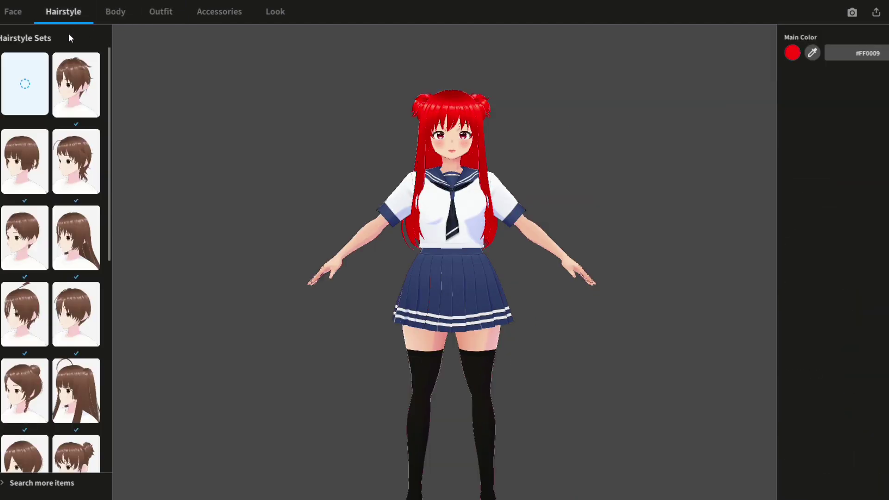
{"action": "left_click", "coordinate": [12, 15]}
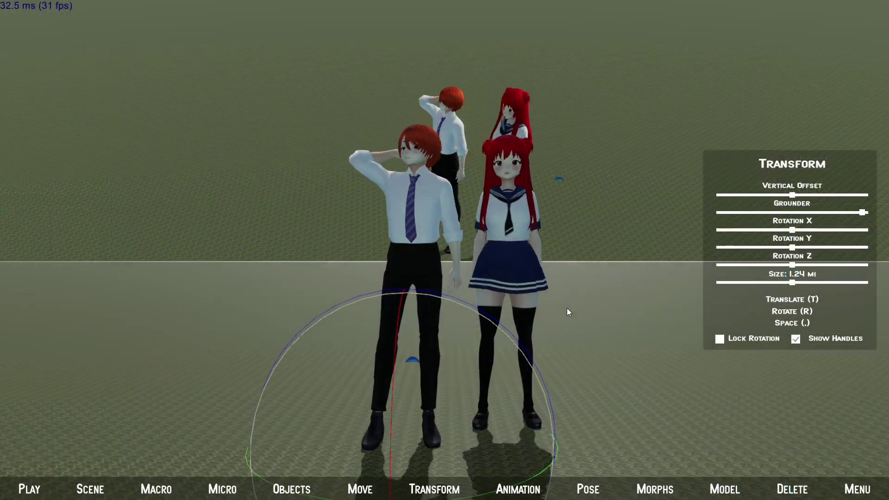
Step: In Sizebox, disable macro movement in the animation options and lower the animation speed for the male character
{"action": "left_click", "coordinate": [517, 489]}
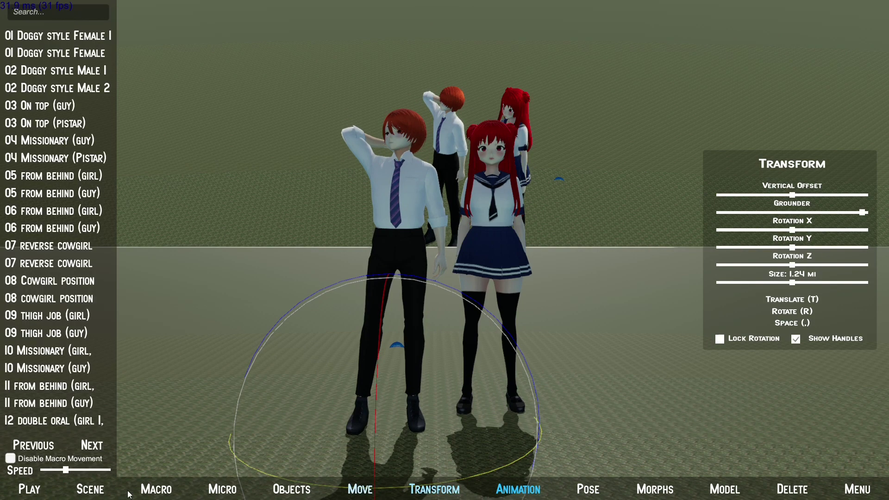
{"action": "left_click", "coordinate": [9, 460]}
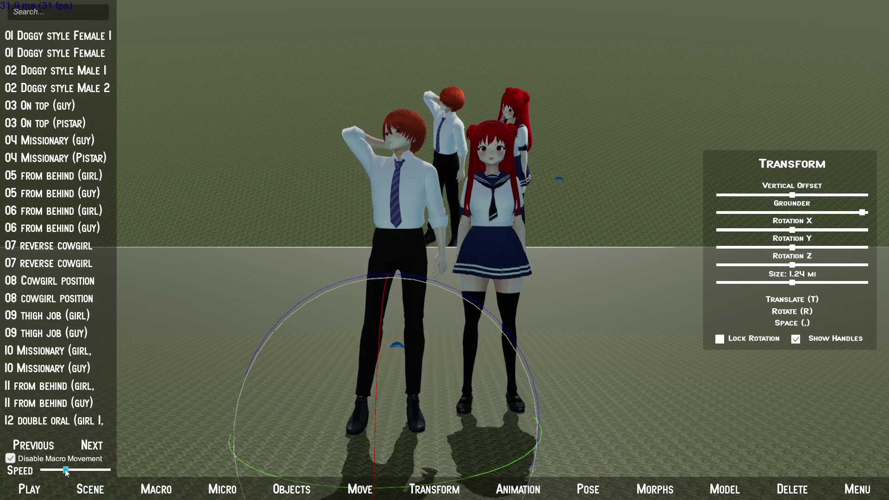
{"action": "left_click_drag", "start_coordinate": [66, 470], "coordinate": [46, 470]}
Step: Apply the Idle_00 pose to the male character, then select the female character beside him
{"action": "left_click", "coordinate": [588, 489]}
{"action": "left_click", "coordinate": [32, 213]}
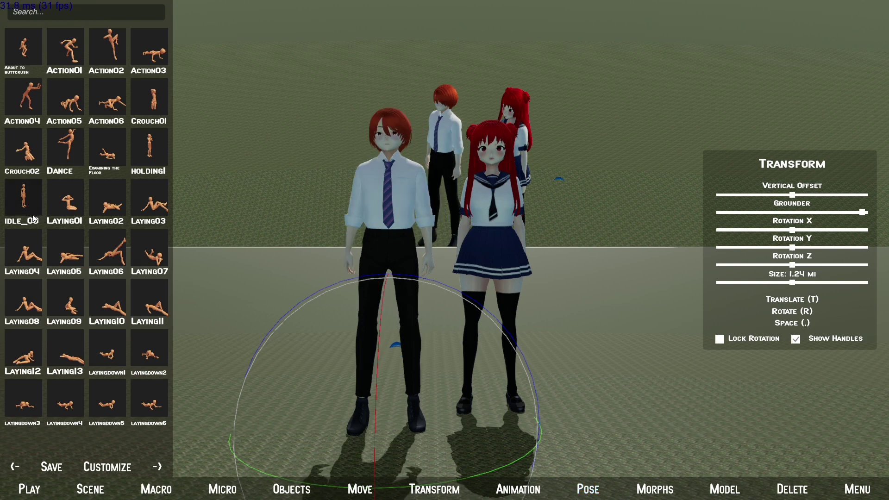
{"action": "left_click", "coordinate": [495, 237]}
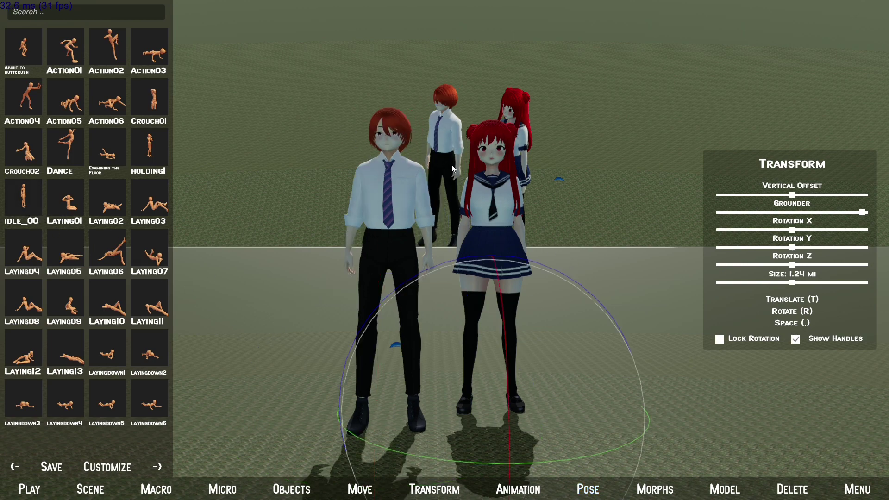
{"action": "middle_click_drag", "start_coordinate": [569, 321], "coordinate": [570, 324]}
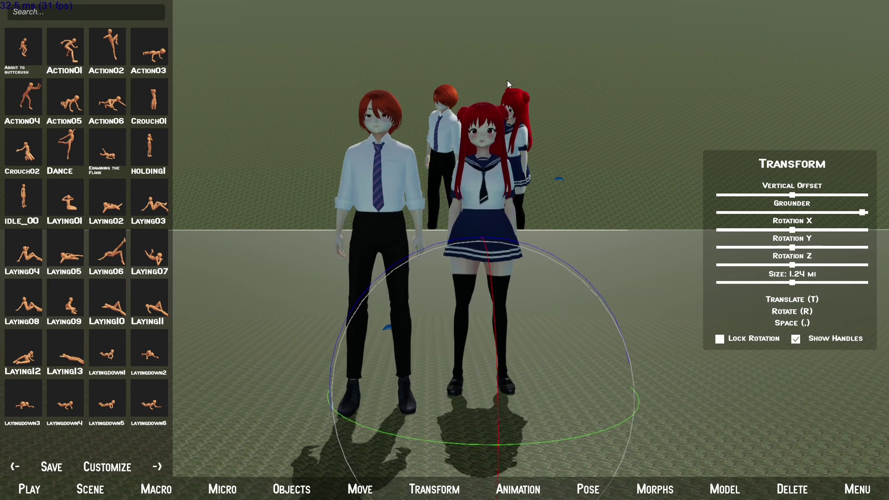
{"action": "key", "text": "a"}
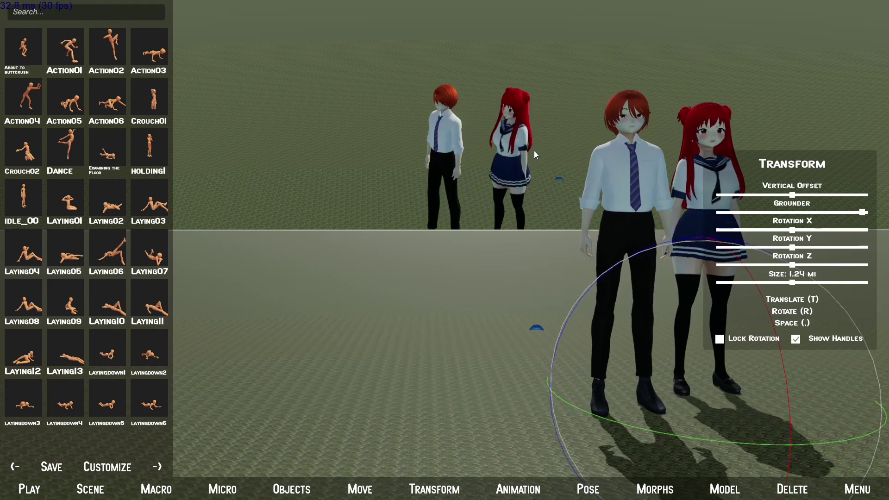
{"action": "key", "text": "Left"}
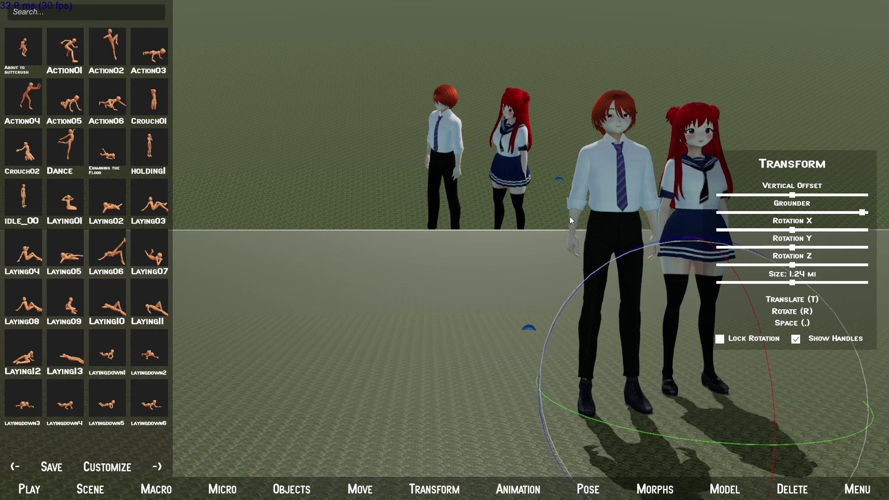
{"action": "key", "text": "Right"}
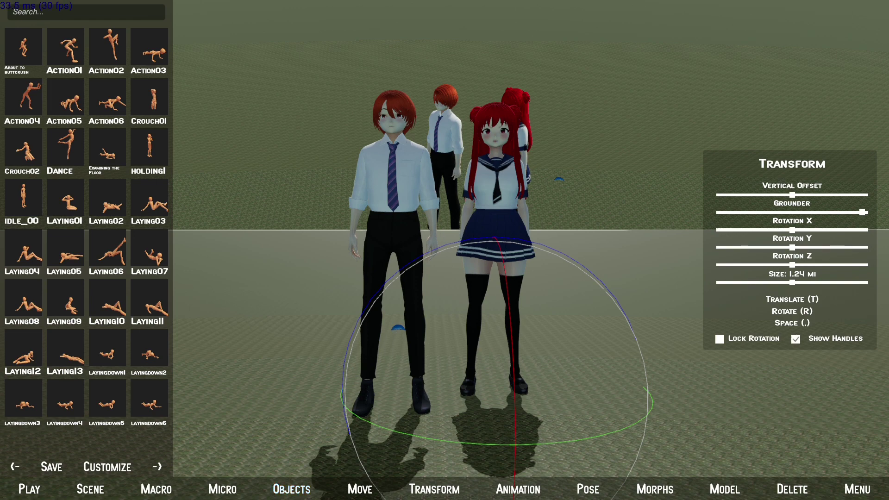
Step: Select the Mid Day Skydome object in the scene and enlarge it to a size of 32.48 mi
{"action": "left_click", "coordinate": [90, 488]}
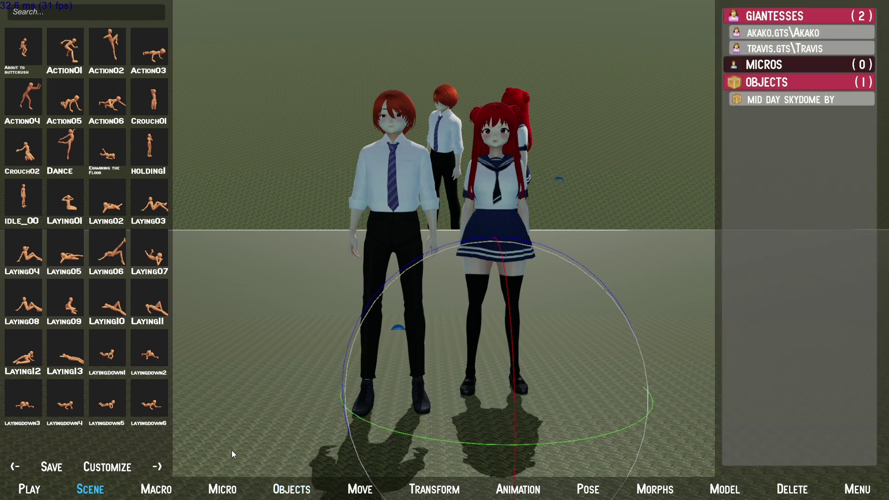
{"action": "left_click", "coordinate": [787, 101]}
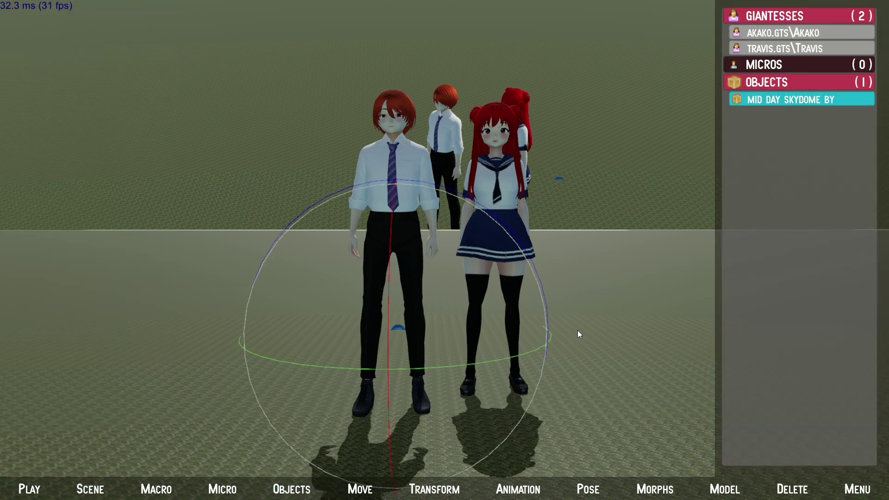
{"action": "left_click", "coordinate": [438, 489]}
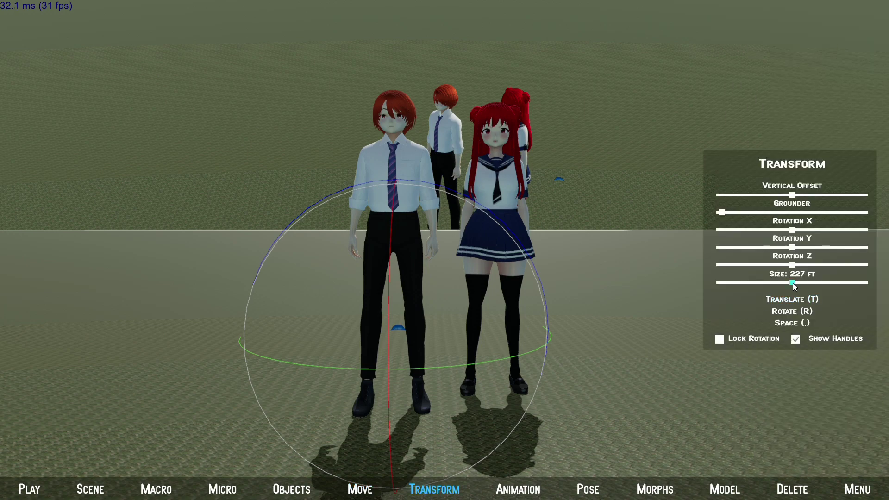
{"action": "left_click_drag", "start_coordinate": [792, 283], "coordinate": [860, 300]}
Step: Examine the two characters under the skydome from slightly different camera positions
{"action": "mouse_move", "coordinate": [593, 297]}
{"action": "right_mouse_down"}
{"action": "mouse_move", "coordinate": [568, 282]}
{"action": "mouse_move", "coordinate": [435, 283]}
{"action": "mouse_move", "coordinate": [578, 294]}
{"action": "mouse_move", "coordinate": [593, 303]}
{"action": "right_mouse_up"}
{"action": "key", "text": "s"}
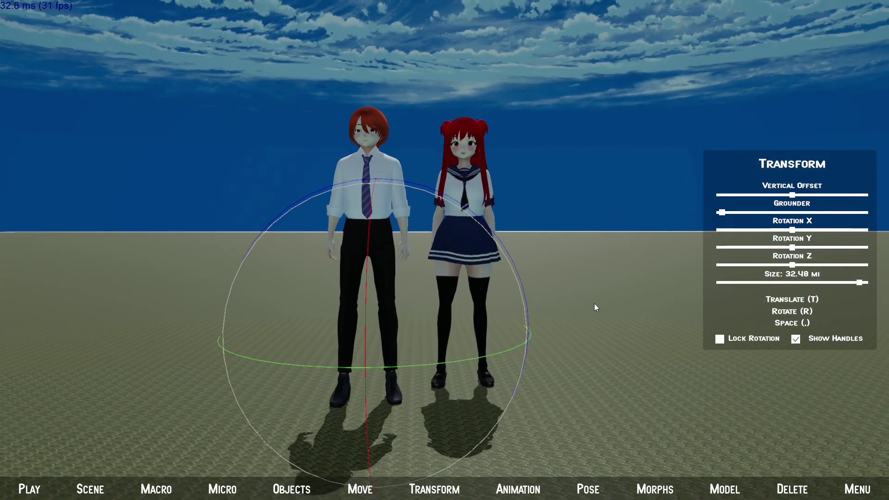
{"action": "key", "text": "d"}
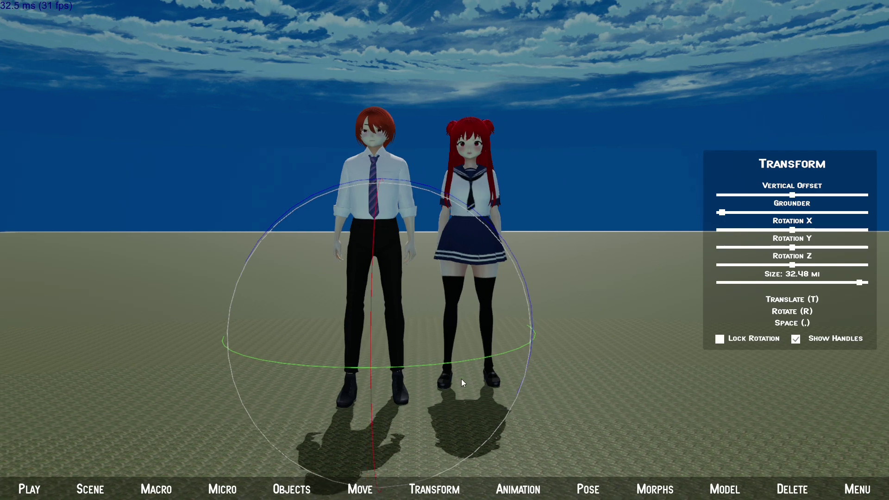
{"action": "key", "text": "w"}
{"action": "key", "text": "d"}
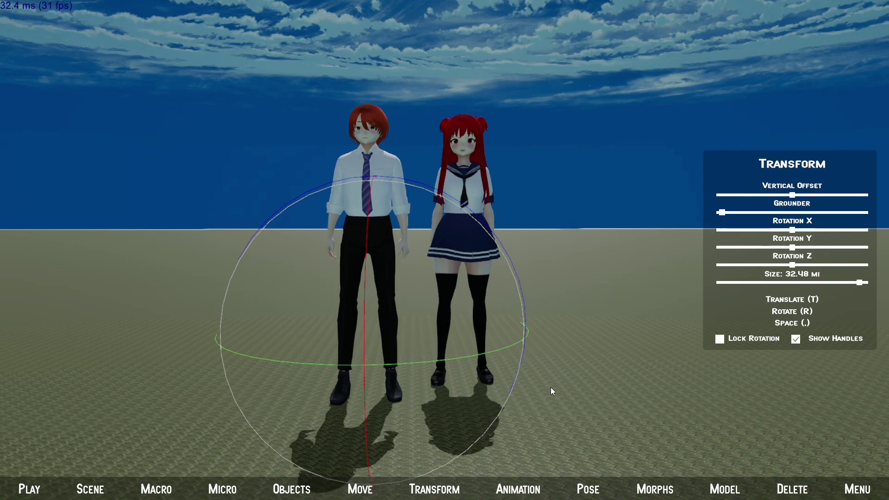
{"action": "key", "text": "a"}
{"action": "key", "text": "s"}
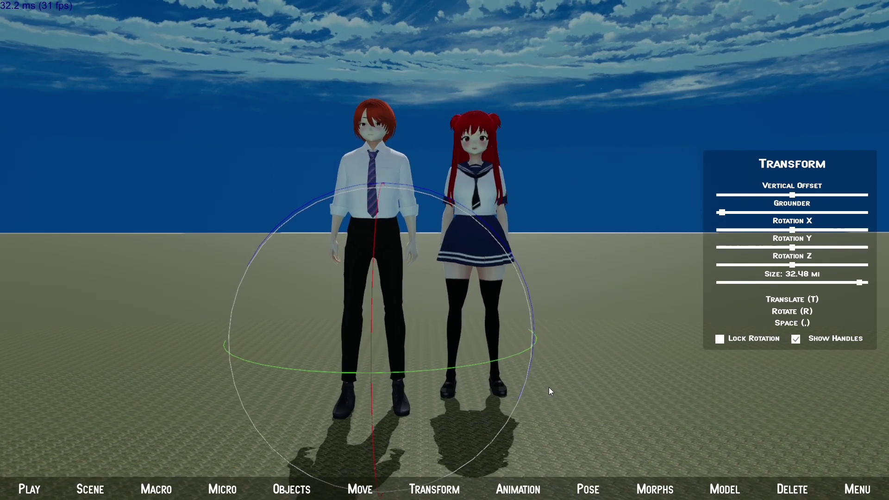
{"action": "right_click_drag", "start_coordinate": [546, 386], "coordinate": [547, 388]}
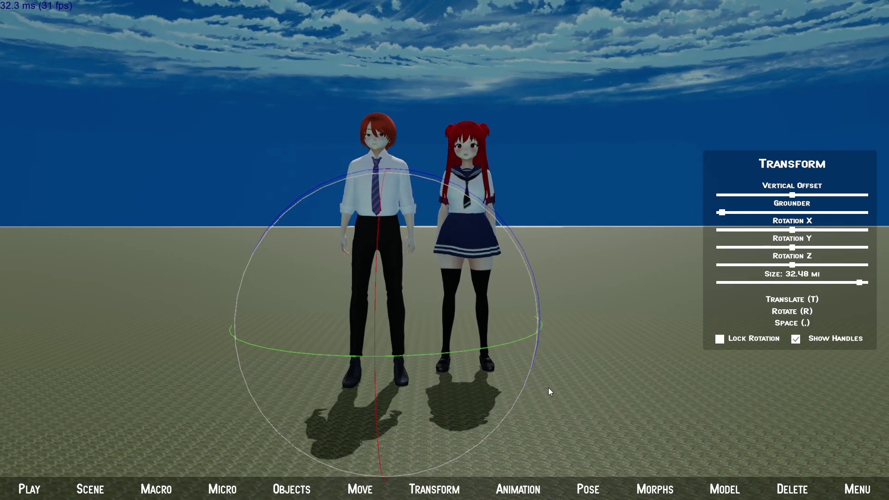
{"action": "key", "text": "a"}
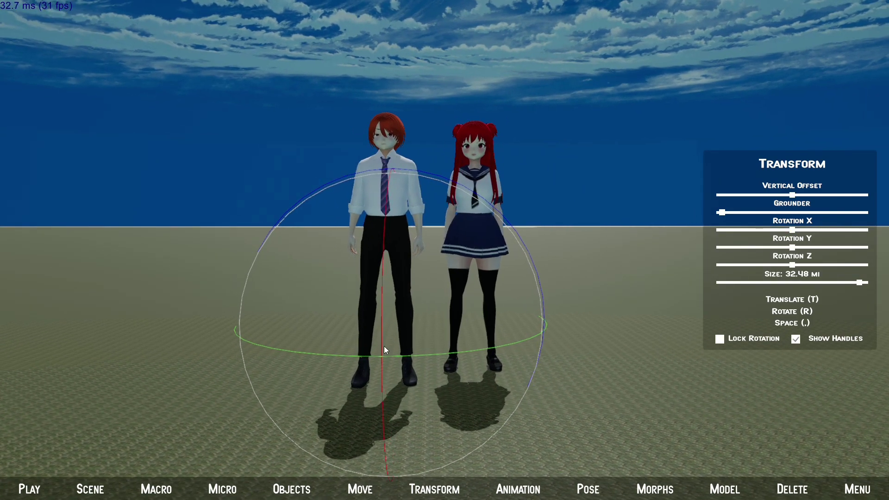
{"action": "key", "text": "d"}
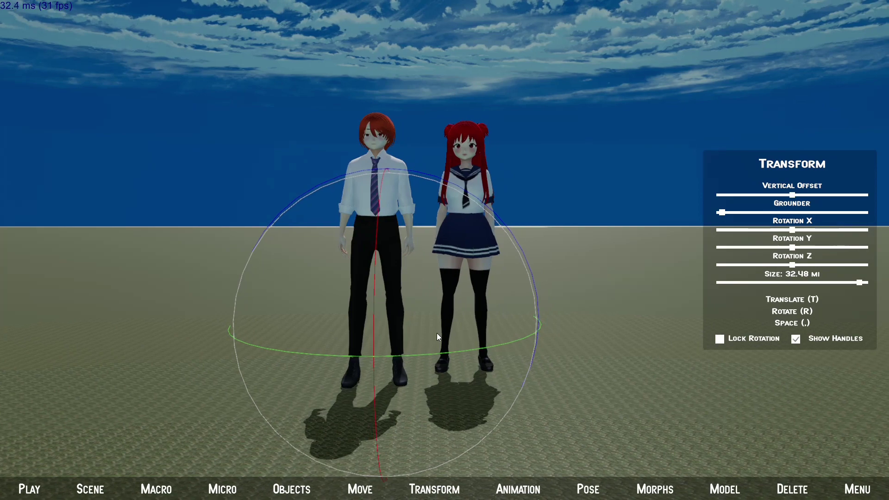
Step: Review the display, quality and effects options in the video settings
{"action": "key", "text": "Escape"}
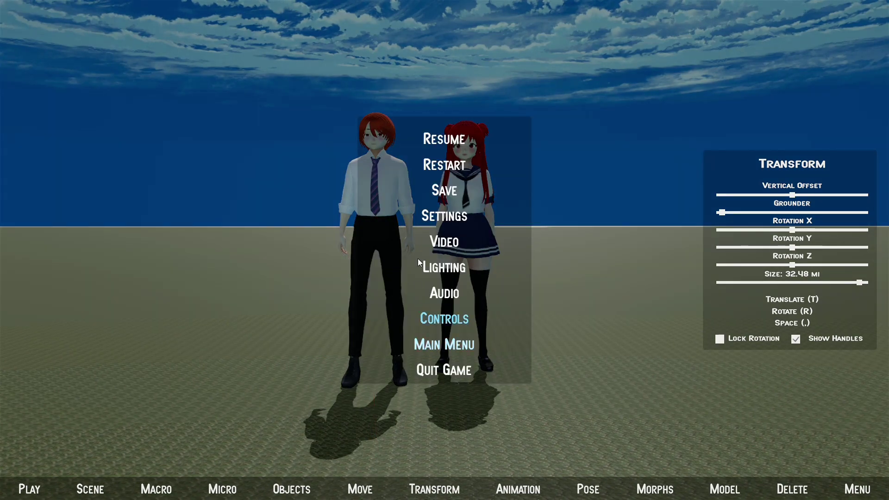
{"action": "left_click", "coordinate": [440, 243]}
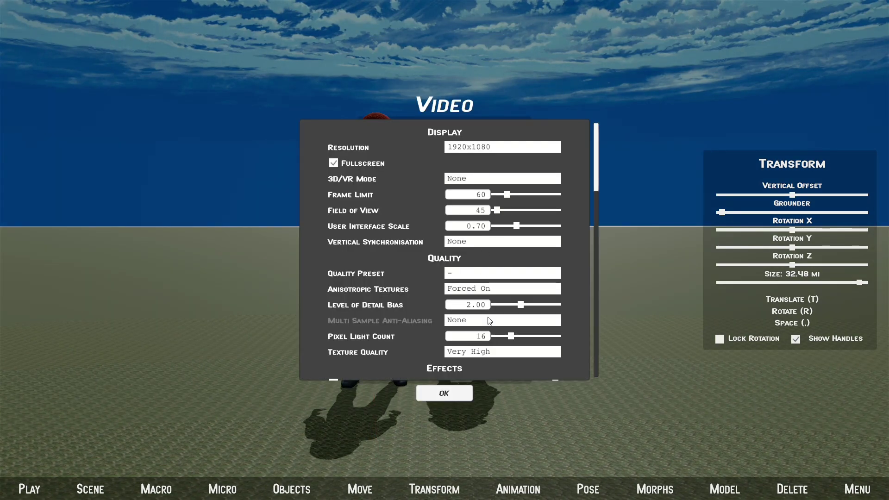
{"action": "scroll", "coordinate": [477, 296], "scroll_direction": "down", "scroll_amount": 3}
{"action": "left_click", "coordinate": [460, 251]}
{"action": "left_click", "coordinate": [461, 273]}
{"action": "scroll", "coordinate": [352, 313], "scroll_direction": "down", "scroll_amount": 2}
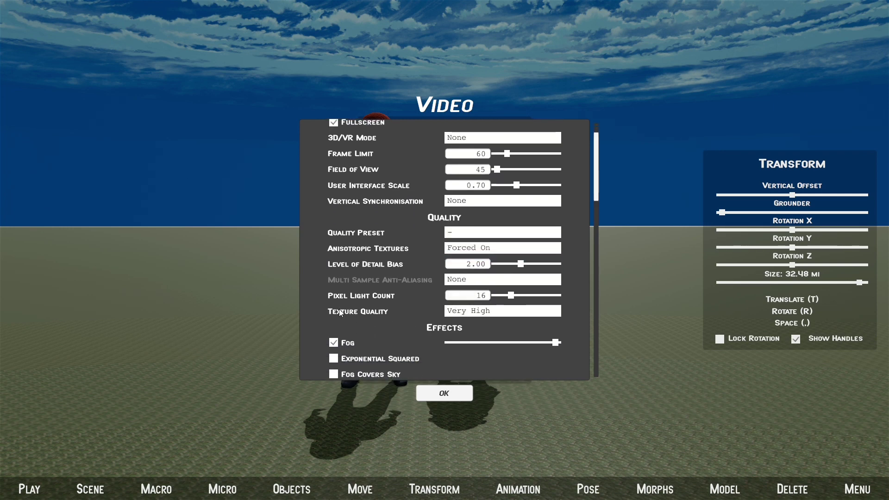
{"action": "left_click_drag", "start_coordinate": [597, 176], "coordinate": [595, 160]}
Step: Set the field of view to 110 and view the two characters up close with it
{"action": "left_click_drag", "start_coordinate": [498, 213], "coordinate": [579, 217]}
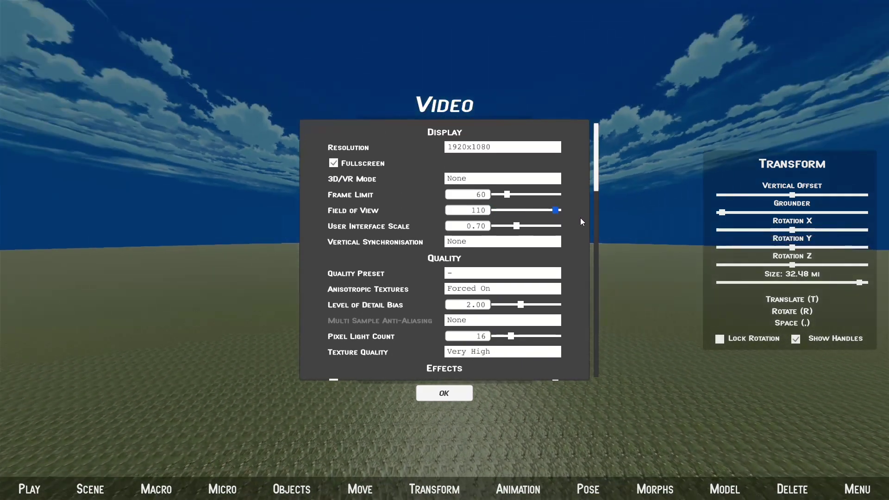
{"action": "left_click", "coordinate": [462, 396]}
{"action": "left_click", "coordinate": [448, 135]}
{"action": "key", "text": "w"}
{"action": "right_click_drag", "start_coordinate": [448, 135], "coordinate": [448, 121]}
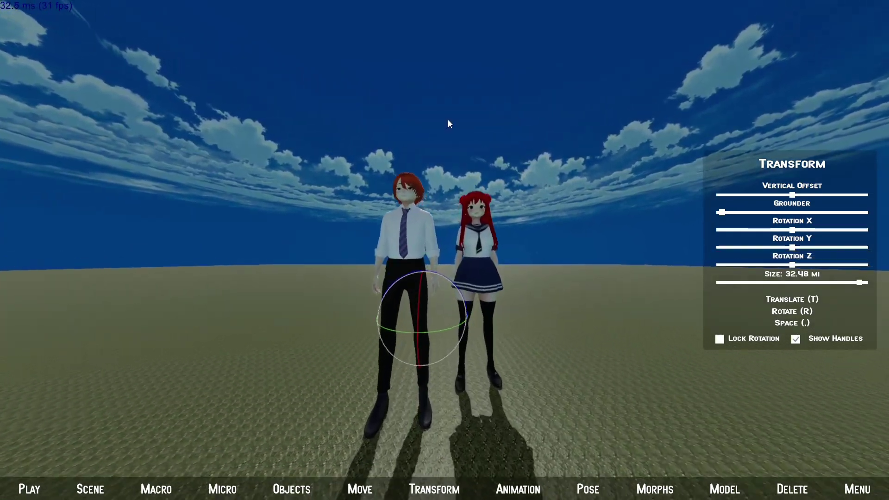
{"action": "key", "text": "w"}
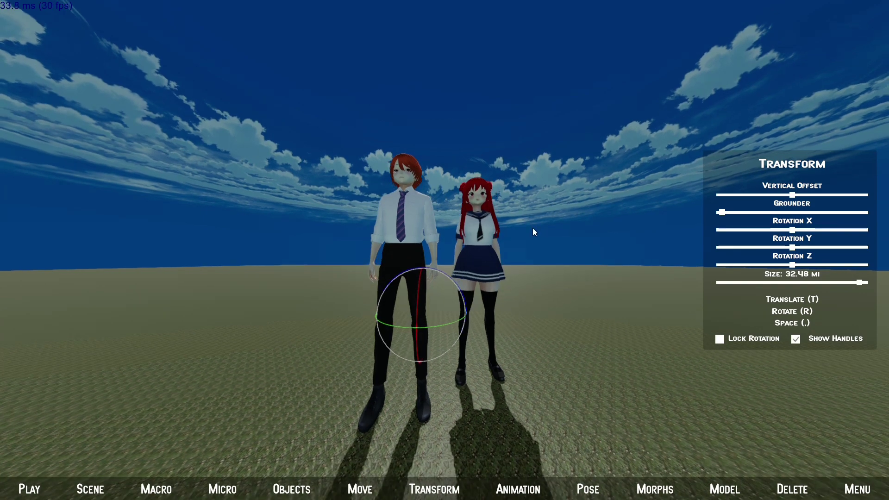
Step: Reduce the field of view to its earlier narrow setting and reframe both characters at full height
{"action": "key", "text": "Escape"}
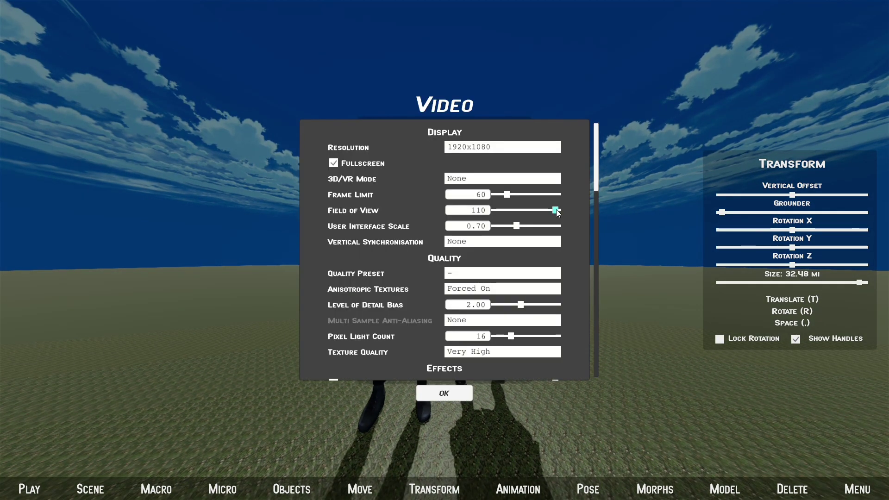
{"action": "left_click_drag", "start_coordinate": [557, 212], "coordinate": [497, 211]}
{"action": "left_click", "coordinate": [454, 396]}
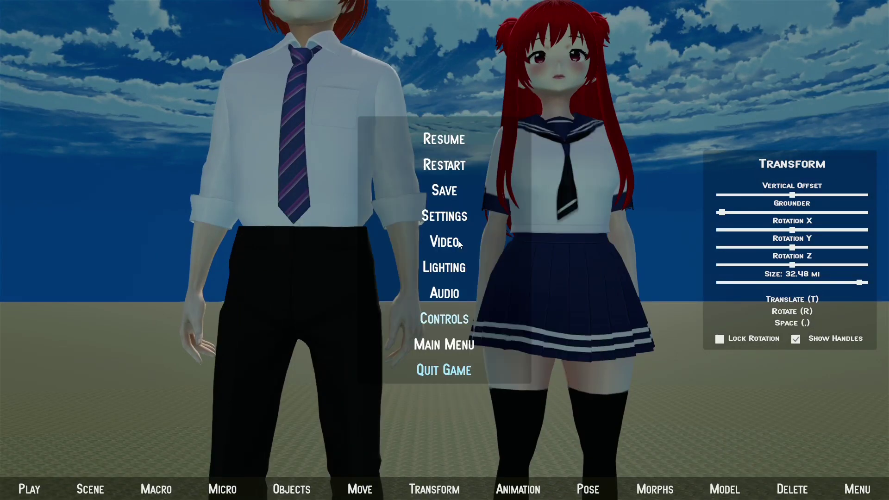
{"action": "left_click", "coordinate": [452, 142]}
{"action": "key", "text": "s"}
{"action": "right_click_drag", "start_coordinate": [450, 160], "coordinate": [455, 209]}
{"action": "right_click_drag", "start_coordinate": [335, 329], "coordinate": [365, 312]}
{"action": "key", "text": "s"}
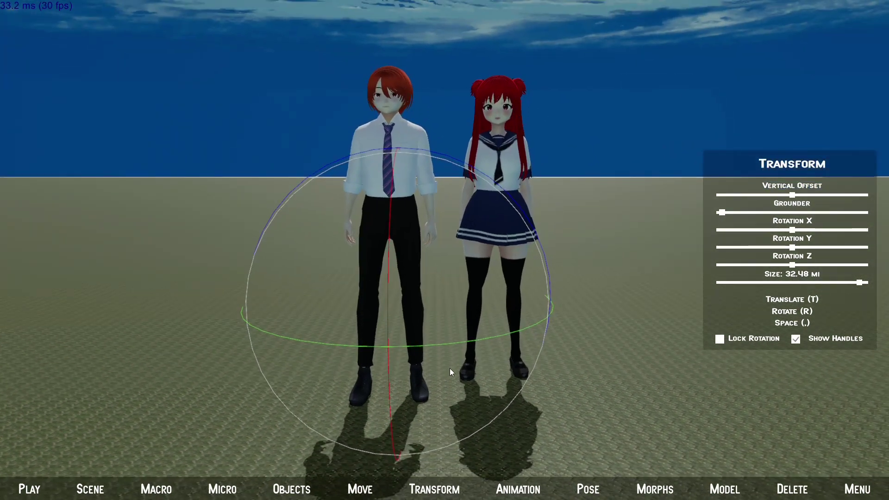
Step: Set the sun angle in the scene's lighting settings to about 348.561
{"action": "key", "text": "Escape"}
{"action": "left_click", "coordinate": [447, 265]}
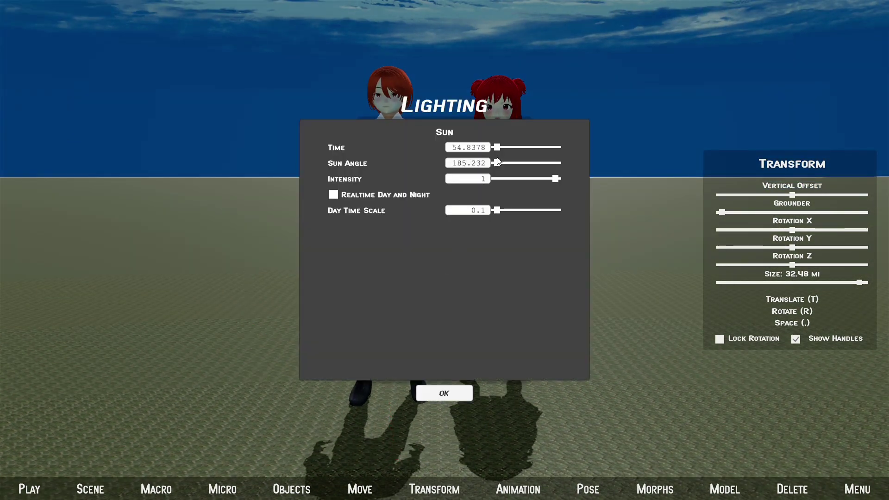
{"action": "left_click_drag", "start_coordinate": [498, 168], "coordinate": [553, 189]}
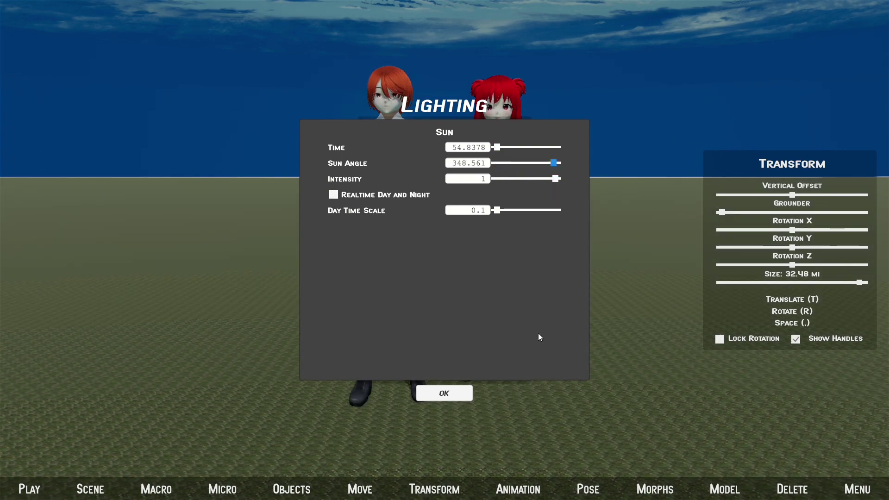
{"action": "left_click", "coordinate": [437, 395]}
Step: Select the male character and translate him a short distance across the ground beside the girl
{"action": "left_click", "coordinate": [449, 139]}
{"action": "right_click_drag", "start_coordinate": [504, 140], "coordinate": [525, 135]}
{"action": "key", "text": "a"}
{"action": "key", "text": "d"}
{"action": "key", "text": "s"}
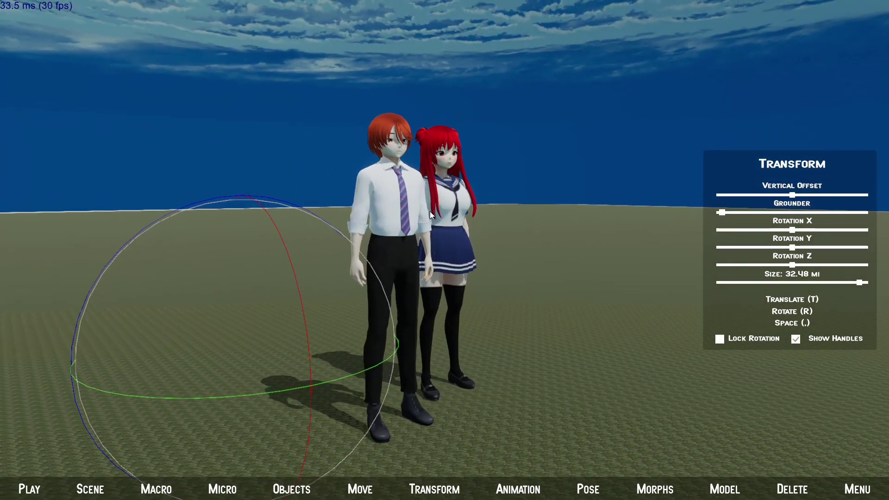
{"action": "left_click", "coordinate": [399, 212]}
{"action": "left_click", "coordinate": [778, 298]}
{"action": "left_click_drag", "start_coordinate": [331, 406], "coordinate": [308, 373]}
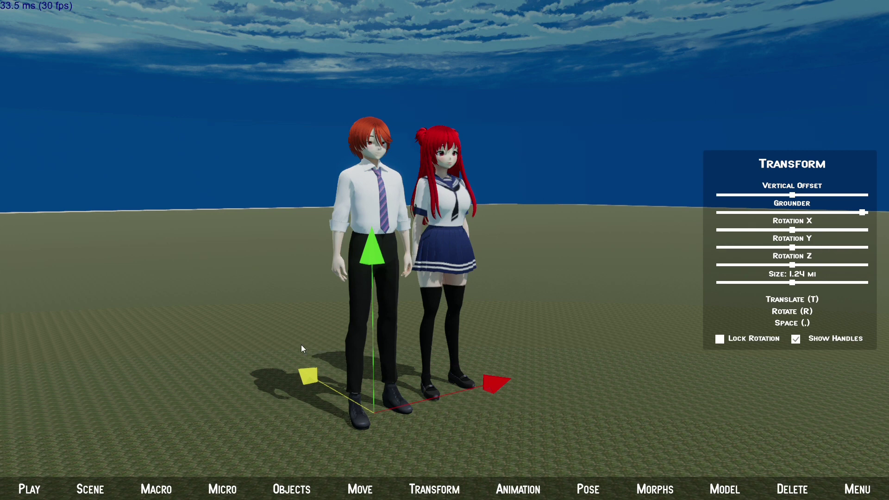
Step: Shrink the male character beside the girl's feet to a size of 638 ft
{"action": "left_click", "coordinate": [791, 282]}
{"action": "left_click_drag", "start_coordinate": [792, 282], "coordinate": [771, 282]}
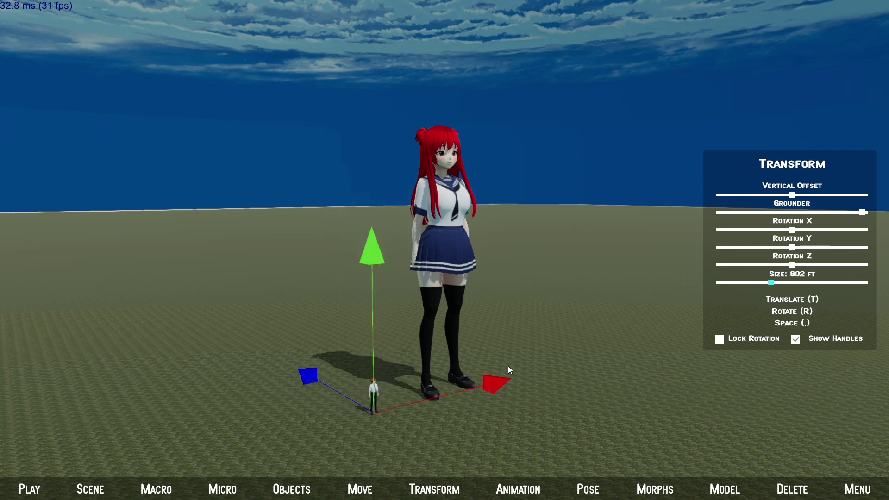
{"action": "key", "text": "w"}
{"action": "right_click_drag", "start_coordinate": [505, 367], "coordinate": [437, 387]}
{"action": "key", "text": "w"}
{"action": "key", "text": "q"}
{"action": "key", "text": "d"}
{"action": "left_click_drag", "start_coordinate": [576, 344], "coordinate": [594, 364]}
{"action": "right_click_drag", "start_coordinate": [594, 364], "coordinate": [666, 364]}
{"action": "key", "text": "a"}
{"action": "left_click_drag", "start_coordinate": [772, 283], "coordinate": [768, 283]}
Step: Place the shrunken male character on the girl's shoulder and rotate him slightly there
{"action": "right_click_drag", "start_coordinate": [466, 316], "coordinate": [460, 271]}
{"action": "key", "text": "e"}
{"action": "key", "text": "w"}
{"action": "key", "text": "a"}
{"action": "left_click", "coordinate": [359, 488]}
{"action": "left_click", "coordinate": [431, 300]}
{"action": "key", "text": "s"}
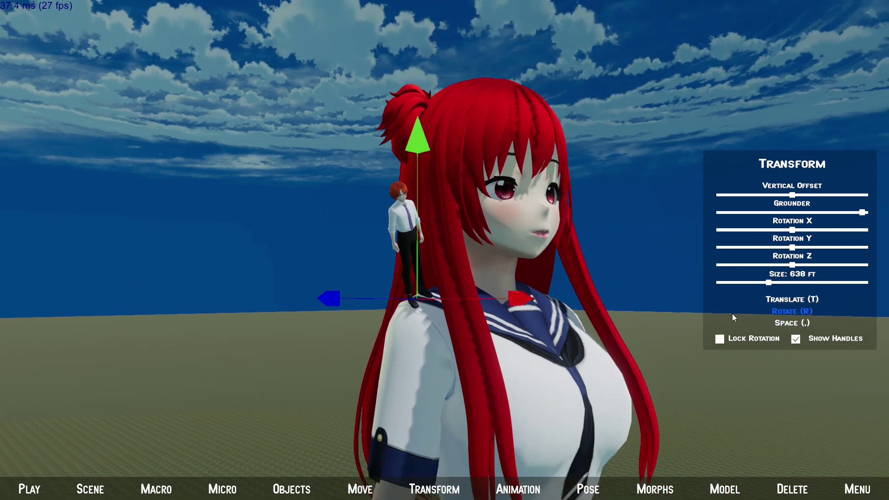
{"action": "key", "text": "r"}
{"action": "left_click_drag", "start_coordinate": [280, 240], "coordinate": [293, 227]}
Step: Apply the Sitting07 pose to the male character and rotate him on the girl's shoulder to face outward
{"action": "left_click", "coordinate": [597, 492]}
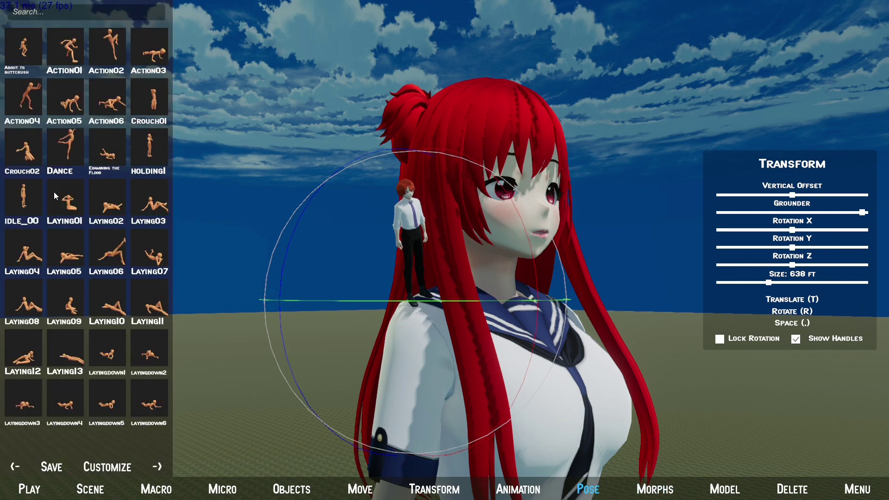
{"action": "left_click", "coordinate": [157, 466]}
{"action": "left_click", "coordinate": [157, 467]}
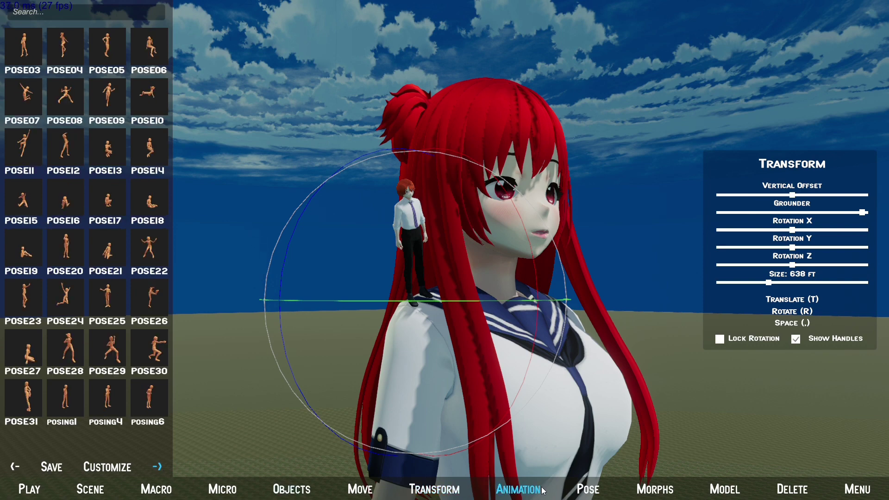
{"action": "left_click", "coordinate": [158, 467]}
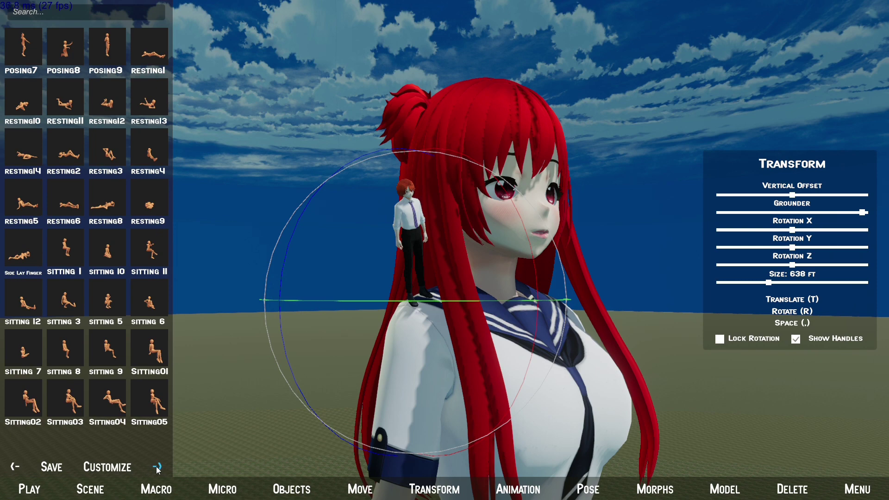
{"action": "left_click", "coordinate": [157, 467]}
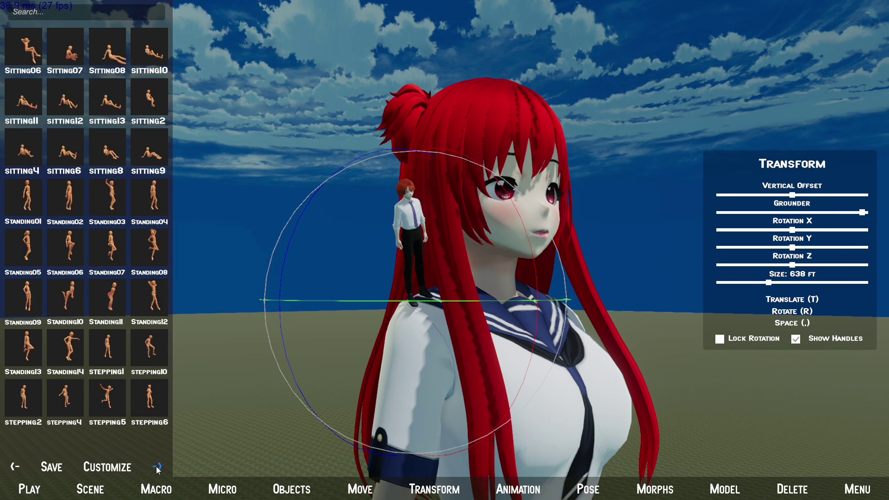
{"action": "left_click", "coordinate": [157, 468]}
{"action": "left_click", "coordinate": [13, 467]}
{"action": "left_click", "coordinate": [75, 55]}
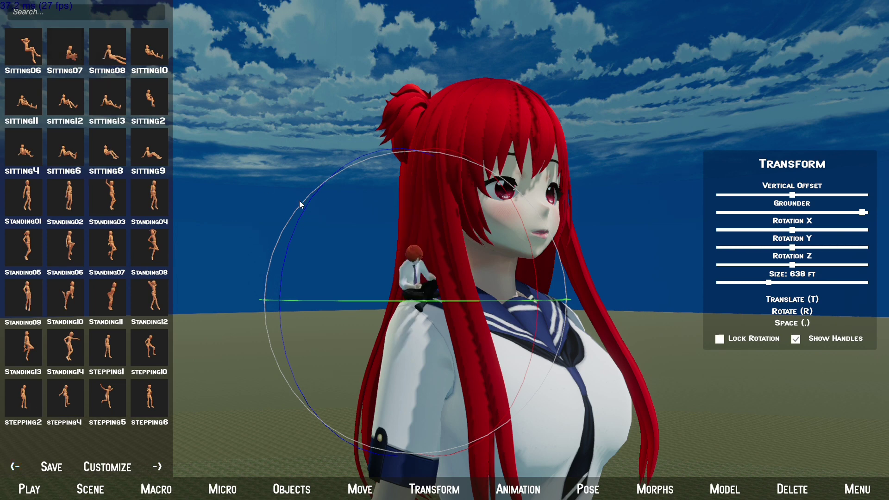
{"action": "left_click_drag", "start_coordinate": [304, 203], "coordinate": [536, 220]}
{"action": "scroll", "coordinate": [535, 218], "scroll_direction": "up", "scroll_amount": 5}
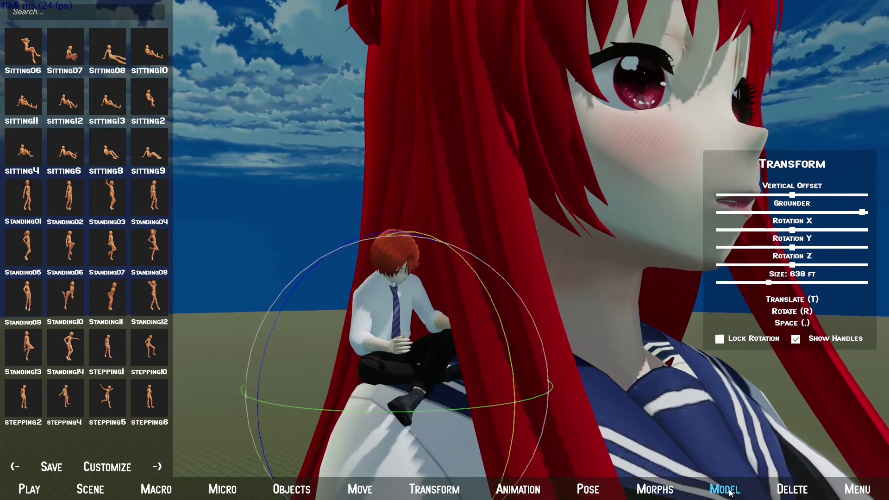
Step: Rotate the seated male character's head bone up toward the girl's face and raise his TARGET_2 morph to maximum
{"action": "left_click", "coordinate": [715, 489]}
{"action": "left_click", "coordinate": [253, 470]}
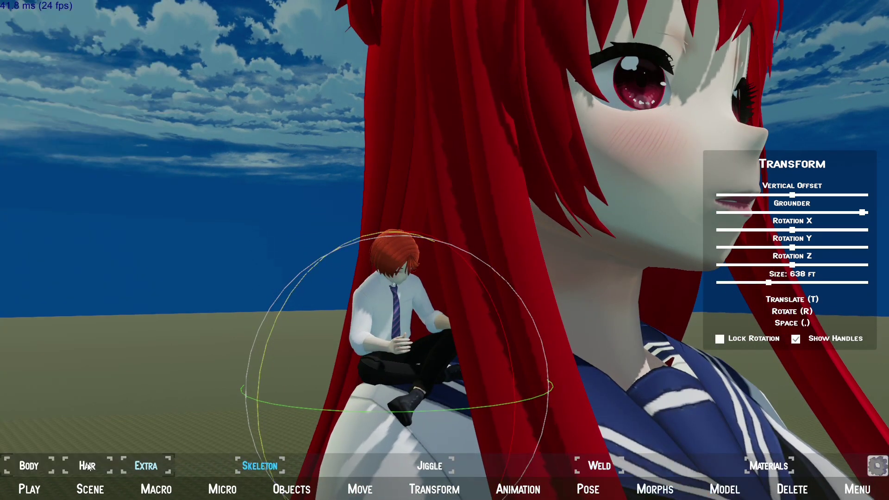
{"action": "left_click", "coordinate": [36, 465]}
{"action": "left_click", "coordinate": [141, 442]}
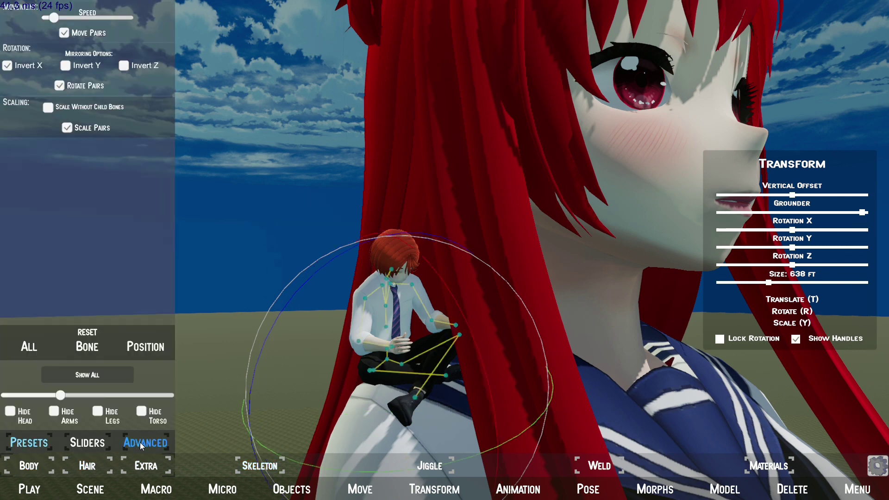
{"action": "left_click", "coordinate": [384, 276]}
{"action": "left_click_drag", "start_coordinate": [474, 271], "coordinate": [419, 242]}
{"action": "left_click", "coordinate": [387, 264]}
{"action": "left_click_drag", "start_coordinate": [493, 203], "coordinate": [549, 375]}
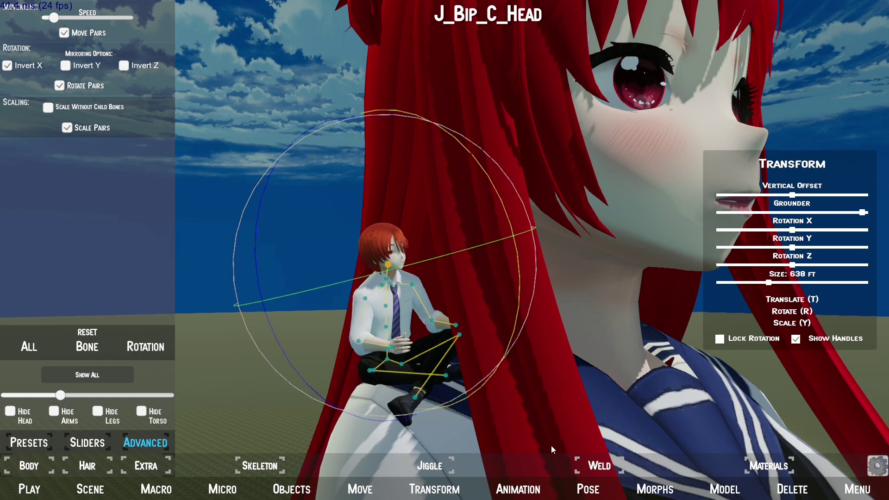
{"action": "left_click", "coordinate": [632, 487]}
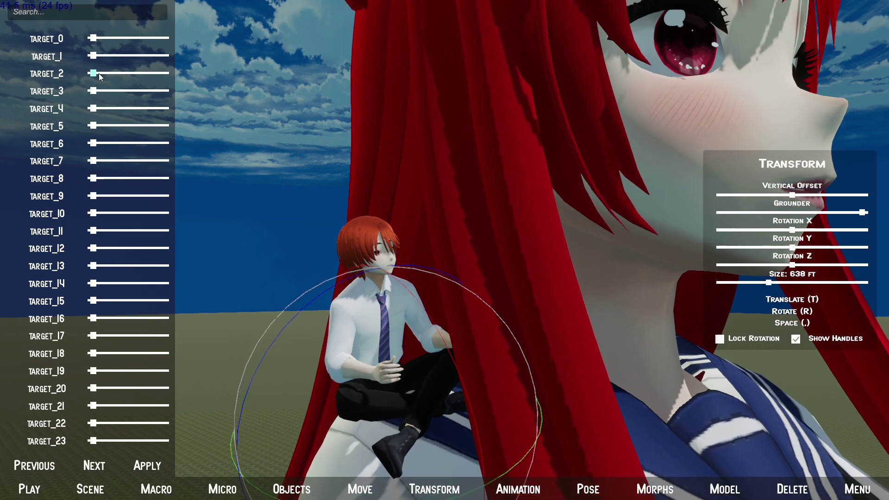
{"action": "left_click_drag", "start_coordinate": [99, 73], "coordinate": [202, 79]}
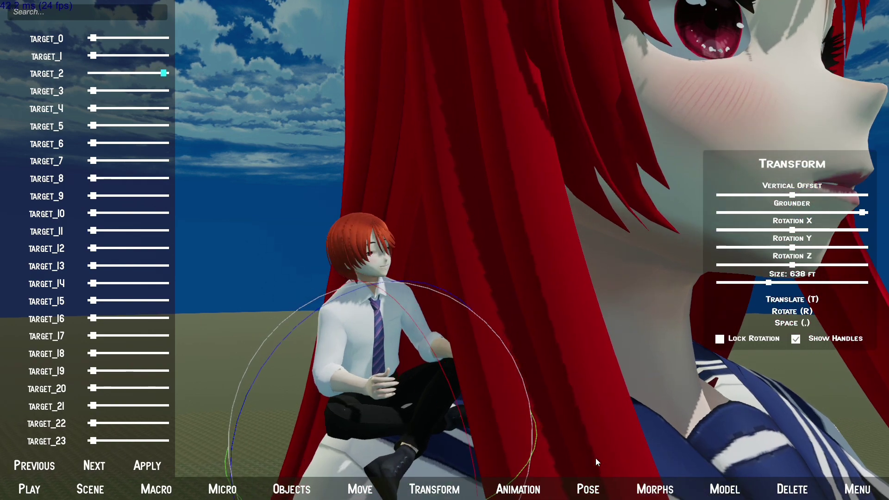
Step: Rotate the male character's J_Bip_R_LowerArm bone so his hand lowers beside his leg
{"action": "left_click", "coordinate": [724, 489]}
{"action": "left_click", "coordinate": [334, 316]}
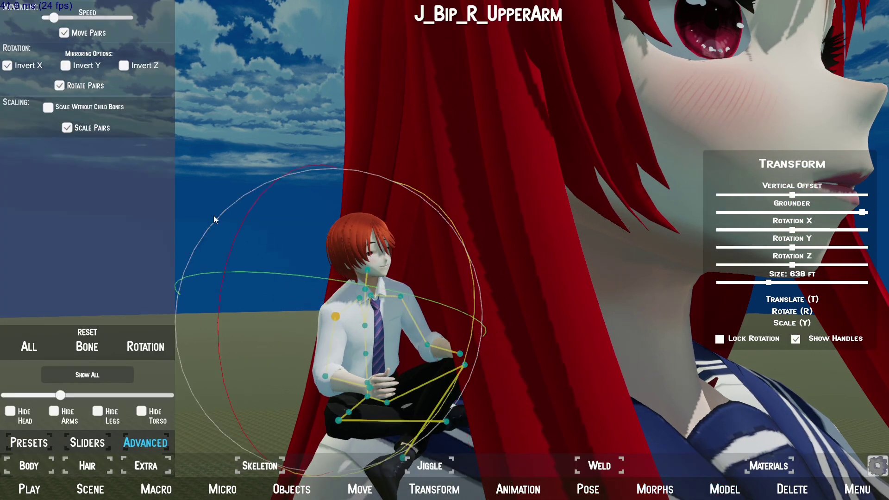
{"action": "left_click", "coordinate": [327, 375]}
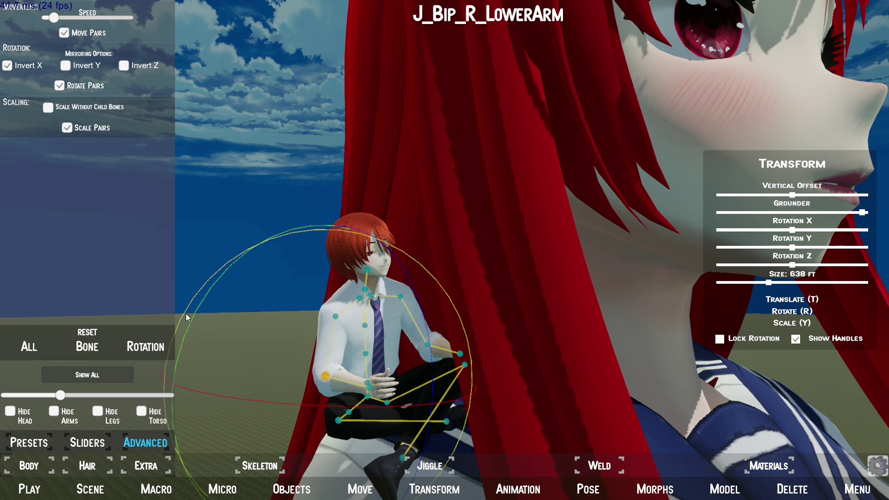
{"action": "left_click_drag", "start_coordinate": [411, 292], "coordinate": [333, 406]}
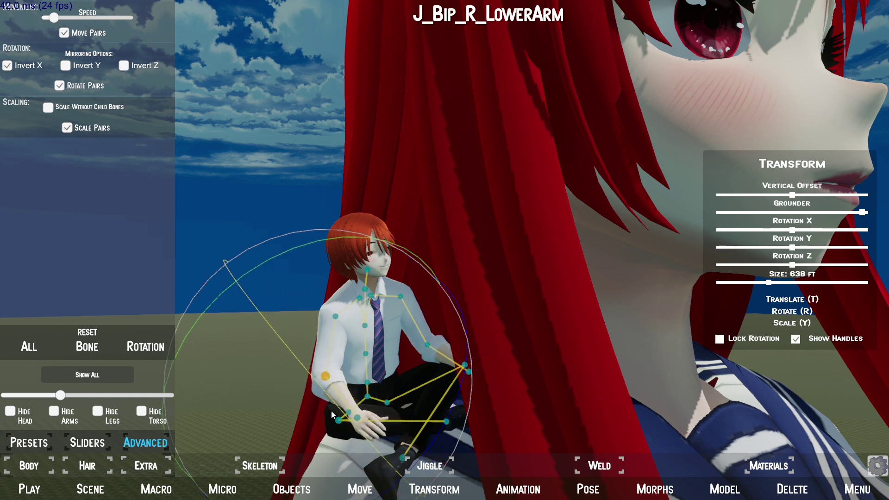
{"action": "left_click_drag", "start_coordinate": [292, 341], "coordinate": [360, 423]}
{"action": "left_click", "coordinate": [332, 429]}
Step: Turn the male character's J_Bip_C_Head bone further toward the girl's face and finish editing his skeleton
{"action": "scroll", "coordinate": [332, 430], "scroll_direction": "down", "scroll_amount": 3}
{"action": "left_click_drag", "start_coordinate": [401, 397], "coordinate": [371, 204]}
{"action": "left_click", "coordinate": [375, 233]}
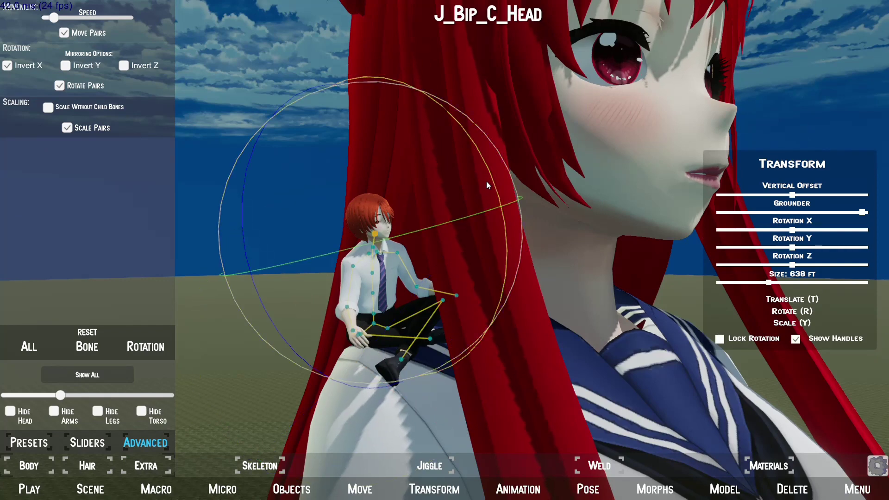
{"action": "left_click_drag", "start_coordinate": [463, 217], "coordinate": [535, 176]}
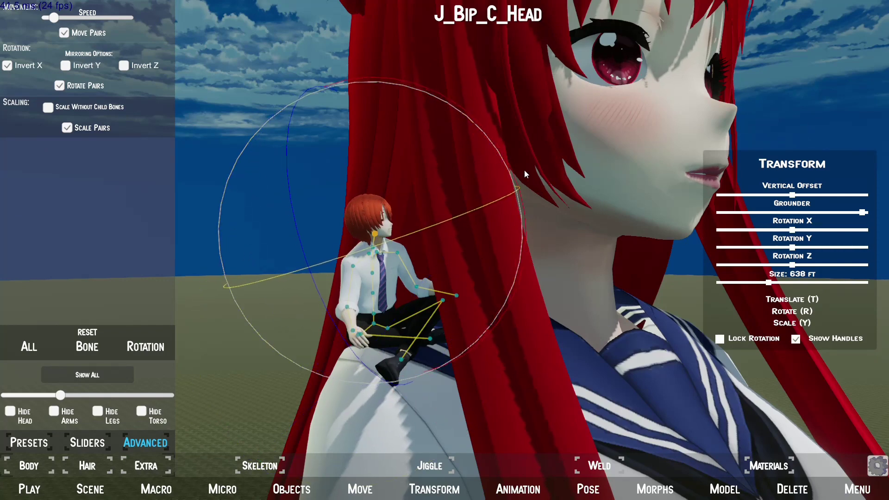
{"action": "scroll", "coordinate": [506, 165], "scroll_direction": "down", "scroll_amount": 4}
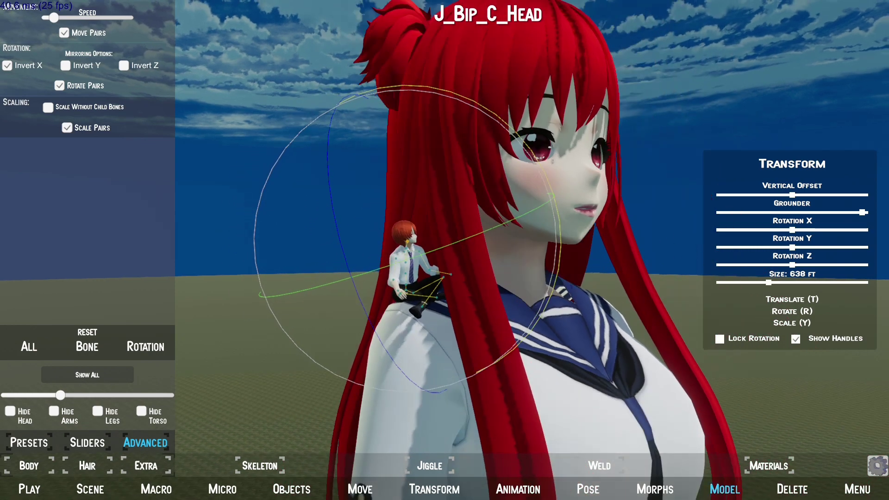
{"action": "left_click", "coordinate": [724, 489]}
Step: Select the girl and look through the pose library for a pose that suits her
{"action": "left_click", "coordinate": [529, 343]}
{"action": "right_click_drag", "start_coordinate": [528, 343], "coordinate": [533, 361]}
{"action": "scroll", "coordinate": [534, 374], "scroll_direction": "down", "scroll_amount": 3}
{"action": "middle_click_drag", "start_coordinate": [534, 361], "coordinate": [464, 296]}
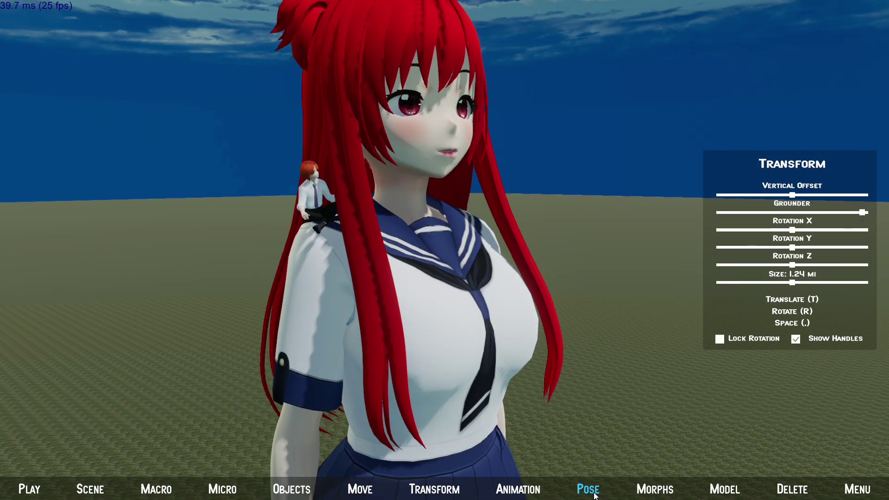
{"action": "left_click", "coordinate": [594, 493]}
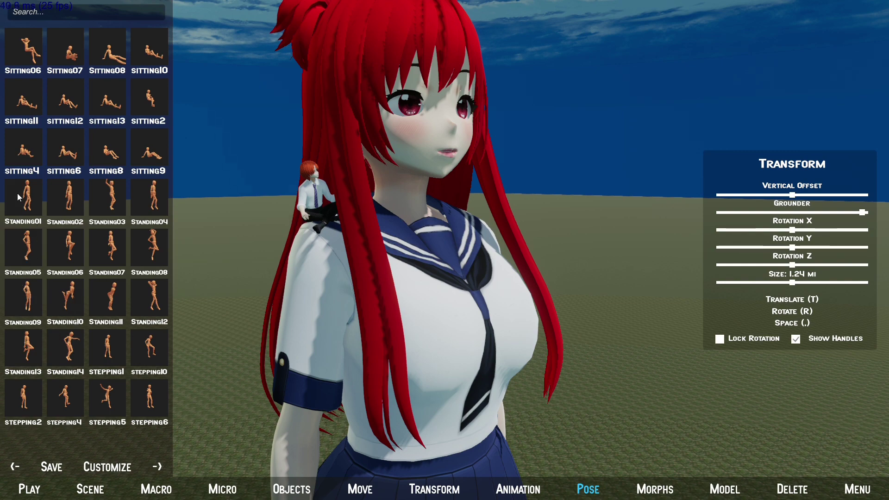
{"action": "left_click", "coordinate": [15, 467]}
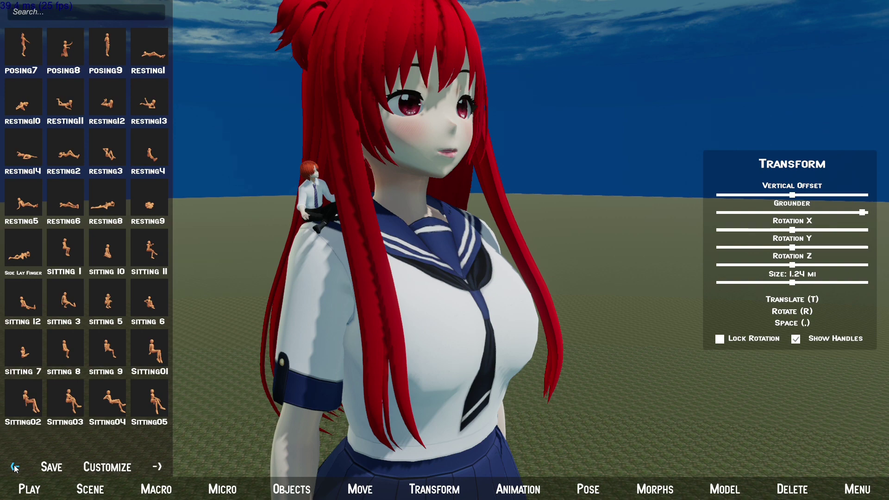
{"action": "left_click", "coordinate": [15, 466]}
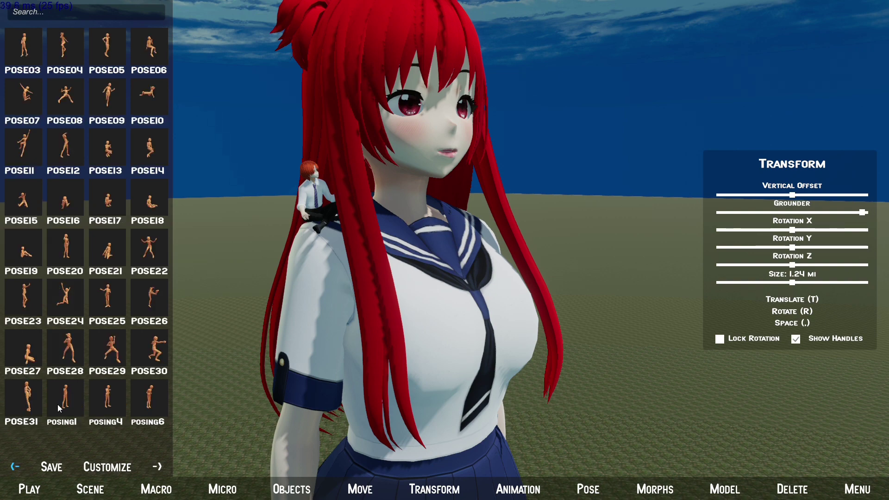
{"action": "left_click", "coordinate": [15, 466]}
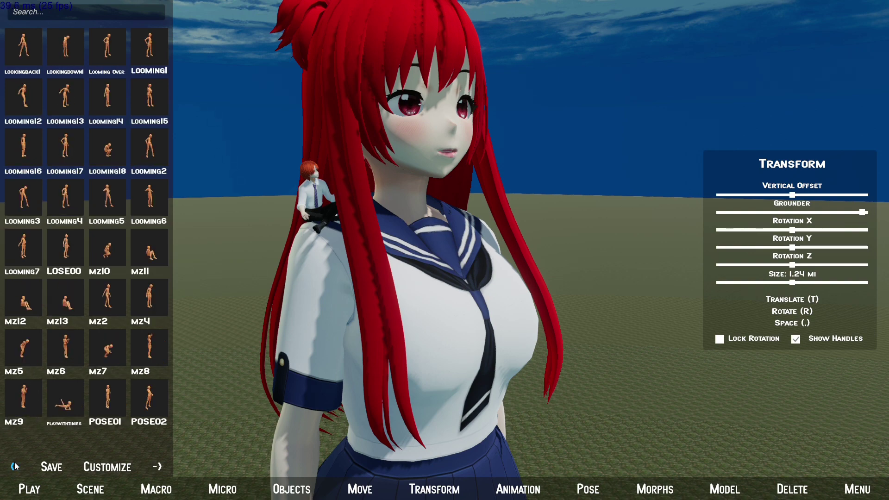
Step: Rotate the girl's J_Bip_C_Head bone to tilt her head toward the male character on her shoulder
{"action": "left_click", "coordinate": [701, 486]}
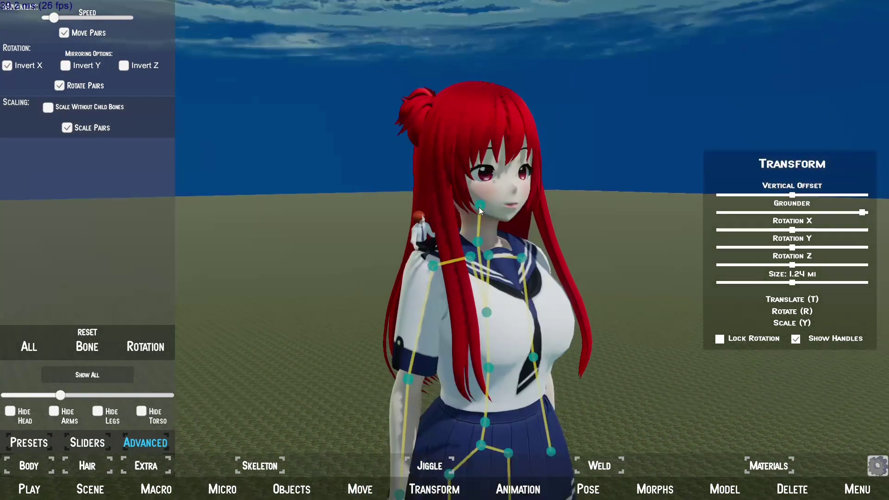
{"action": "left_click", "coordinate": [478, 209]}
{"action": "left_click_drag", "start_coordinate": [478, 206], "coordinate": [507, 209]}
{"action": "scroll", "coordinate": [508, 203], "scroll_direction": "up", "scroll_amount": 4}
{"action": "right_click_drag", "start_coordinate": [508, 203], "coordinate": [532, 197]}
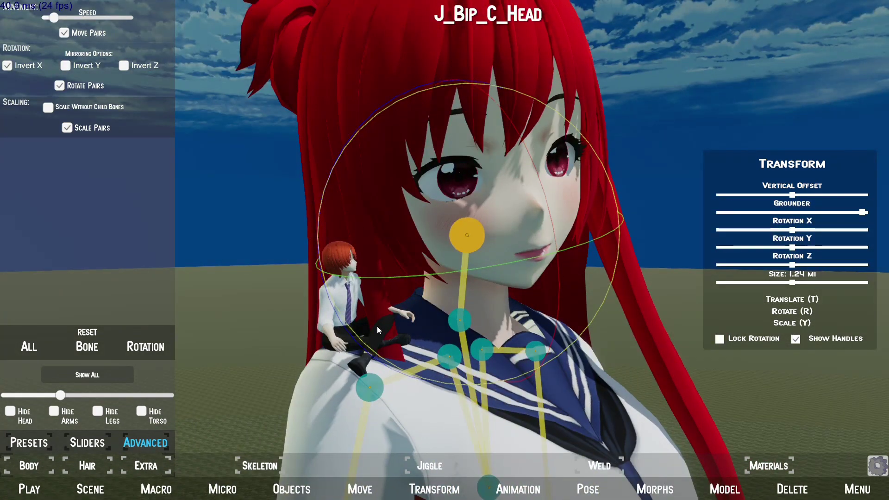
{"action": "left_click", "coordinate": [725, 490]}
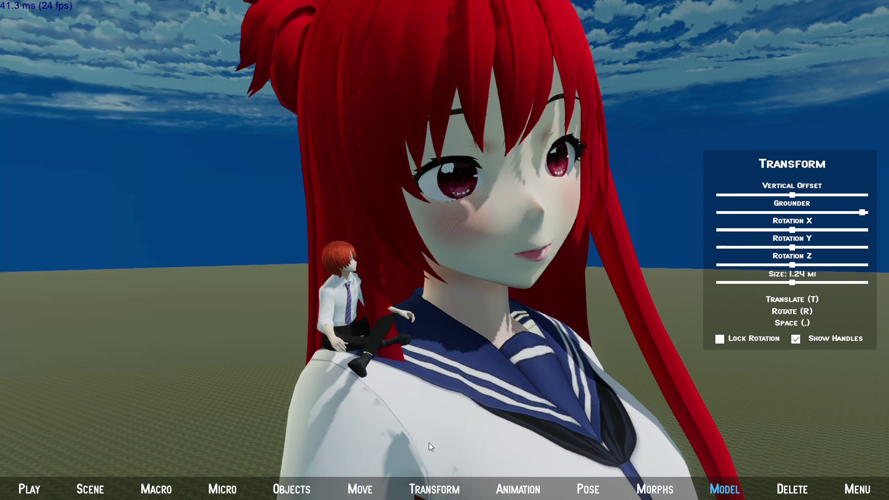
Step: Show all of the girl's bones with smaller markers and rotate hair bone J_Sec_Hair1_07 to swing the strand across her chest
{"action": "left_click", "coordinate": [121, 376]}
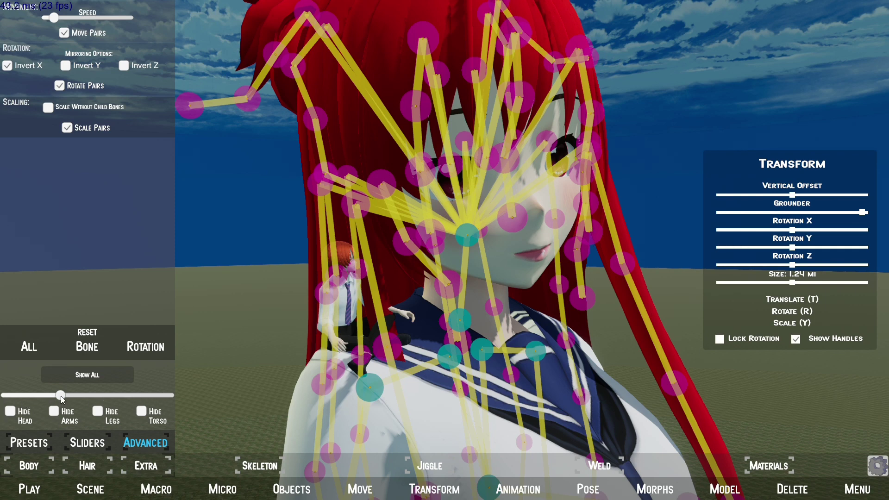
{"action": "left_click_drag", "start_coordinate": [60, 396], "coordinate": [18, 397]}
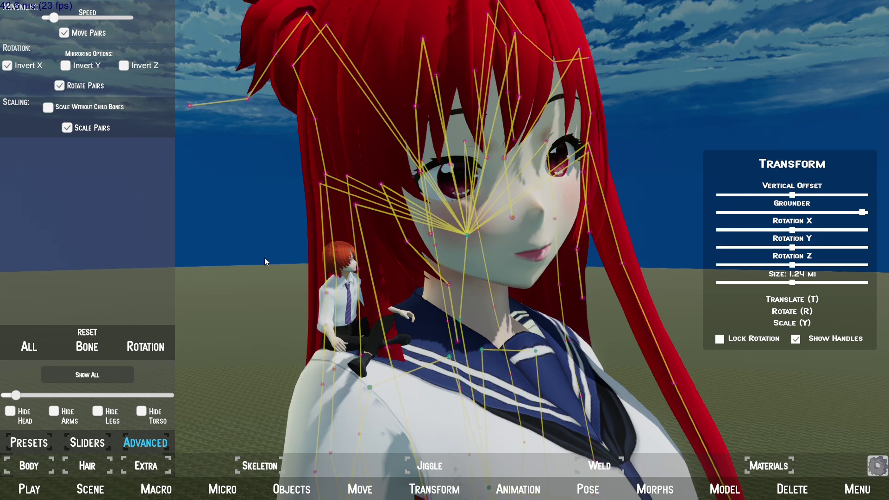
{"action": "left_click", "coordinate": [355, 204]}
{"action": "left_click_drag", "start_coordinate": [424, 235], "coordinate": [431, 167]}
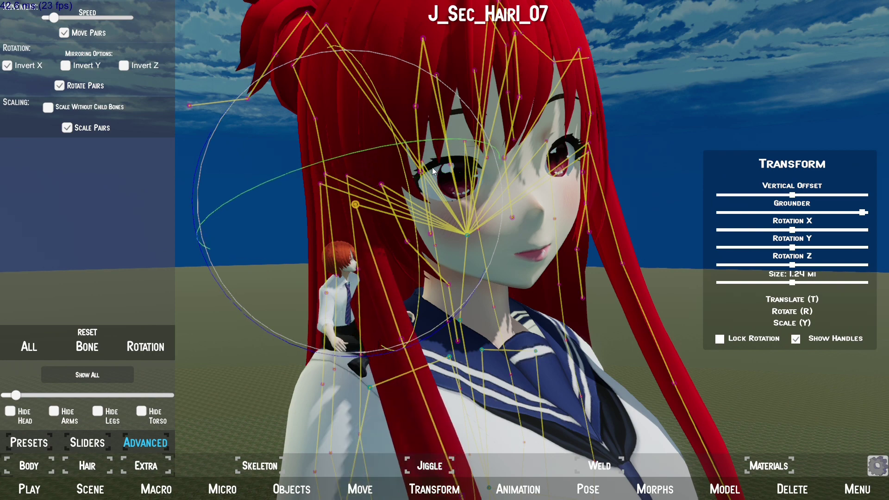
{"action": "left_click_drag", "start_coordinate": [295, 345], "coordinate": [249, 315]}
{"action": "right_click_drag", "start_coordinate": [352, 324], "coordinate": [445, 308]}
{"action": "key", "text": "s"}
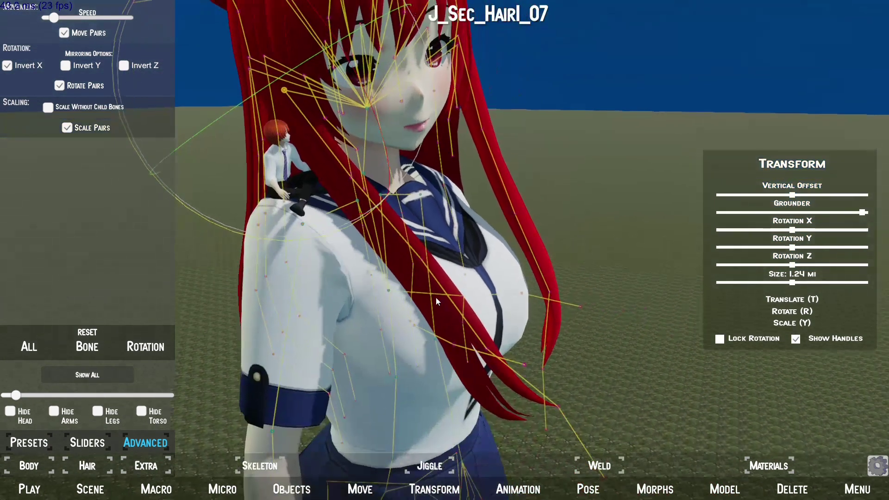
Step: Rotate hair bone J_Sec_Hair2_07 and the bone below it to reshape the strand across the girl's chest, and finish editing her skeleton
{"action": "left_click", "coordinate": [351, 177]}
{"action": "left_click_drag", "start_coordinate": [439, 174], "coordinate": [473, 176]}
{"action": "left_click_drag", "start_coordinate": [338, 211], "coordinate": [410, 171]}
{"action": "left_click_drag", "start_coordinate": [288, 315], "coordinate": [496, 218]}
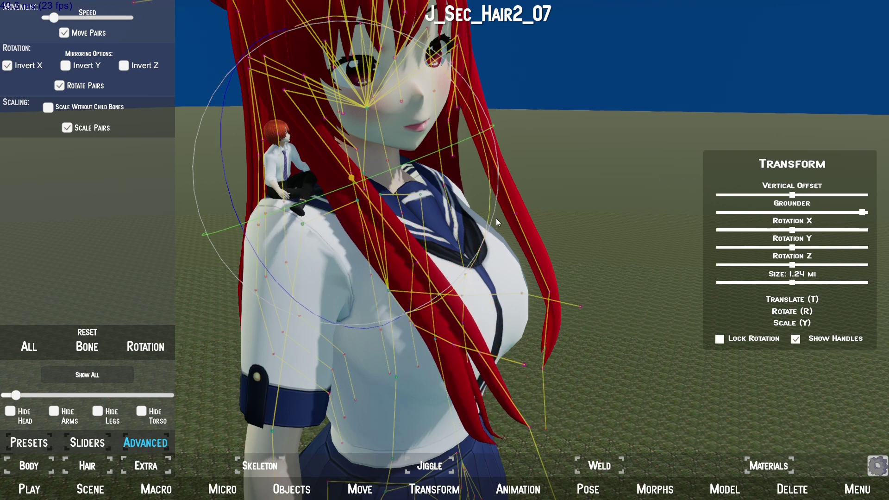
{"action": "left_click", "coordinate": [417, 263]}
{"action": "left_click_drag", "start_coordinate": [542, 199], "coordinate": [559, 230]}
{"action": "left_click", "coordinate": [707, 495]}
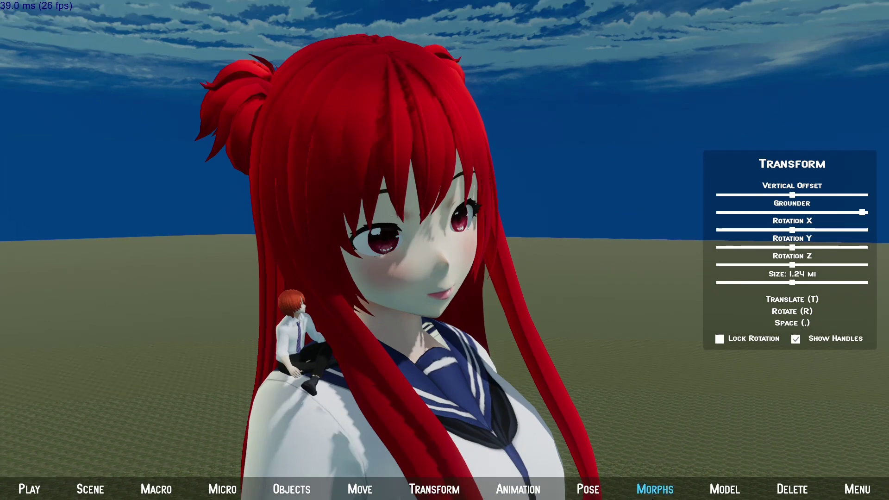
Step: Give the girl a smiling expression by raising her TARGET_2 morph close to its maximum
{"action": "left_click", "coordinate": [655, 489]}
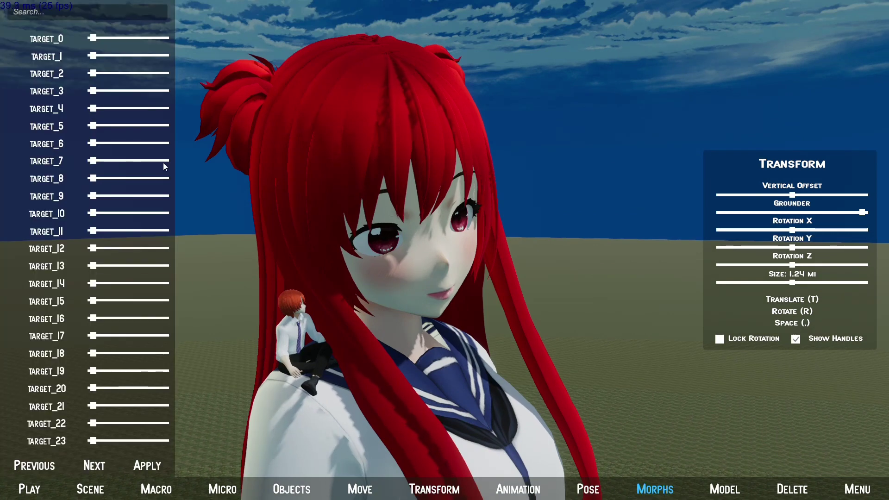
{"action": "left_click", "coordinate": [93, 94]}
{"action": "left_click", "coordinate": [98, 91]}
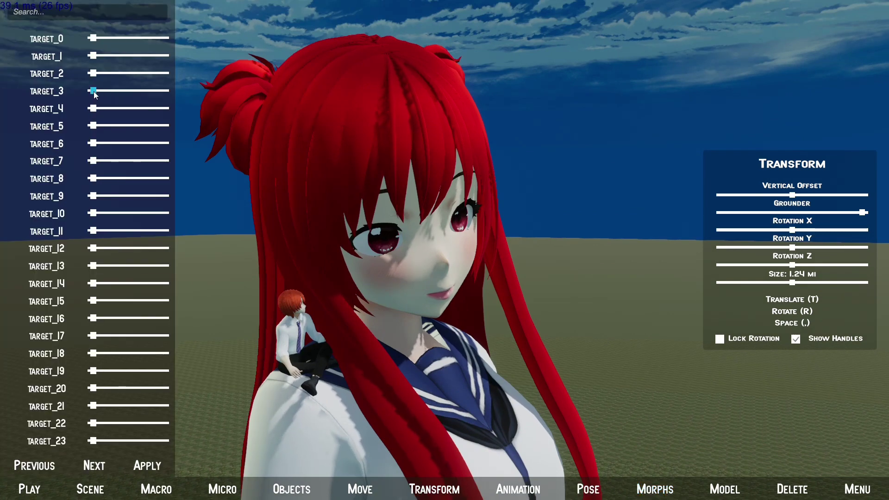
{"action": "left_click_drag", "start_coordinate": [94, 110], "coordinate": [111, 110]}
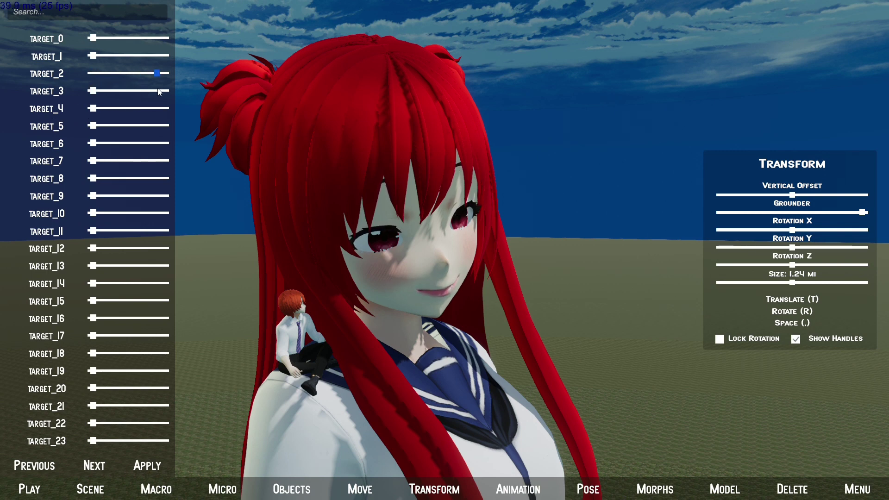
{"action": "left_click_drag", "start_coordinate": [97, 126], "coordinate": [81, 138]}
Step: Show all of the girl's bones again, turn off Rotate Pairs, and rotate J_Bip_R_UpperArm to adjust her right arm
{"action": "left_click", "coordinate": [716, 491]}
{"action": "right_click_drag", "start_coordinate": [509, 417], "coordinate": [456, 415]}
{"action": "key", "text": "w"}
{"action": "scroll", "coordinate": [415, 223], "scroll_direction": "down", "scroll_amount": 3}
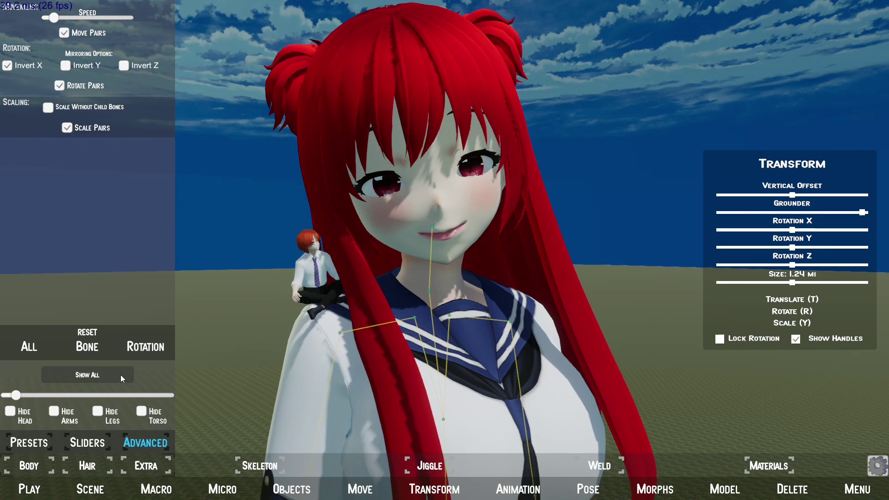
{"action": "left_click", "coordinate": [121, 374]}
{"action": "right_click_drag", "start_coordinate": [503, 230], "coordinate": [447, 239]}
{"action": "key", "text": "q"}
{"action": "key", "text": "w"}
{"action": "right_click_drag", "start_coordinate": [546, 140], "coordinate": [529, 77]}
{"action": "left_click", "coordinate": [534, 62]}
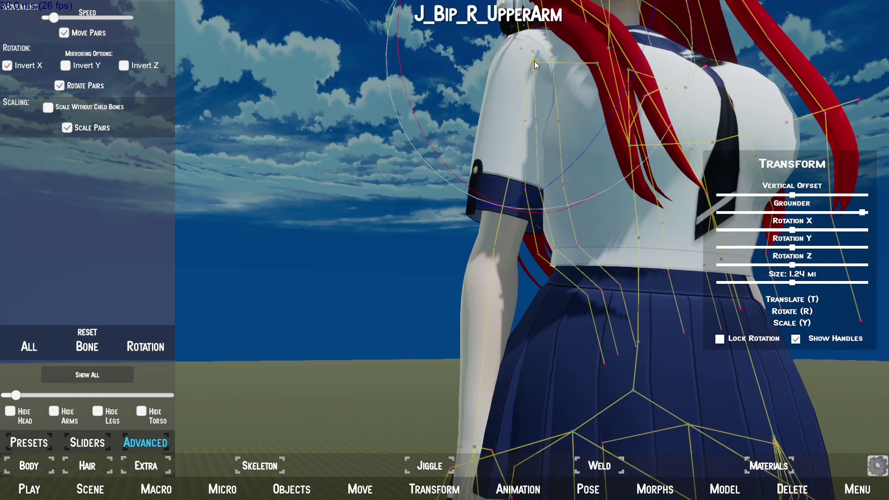
{"action": "left_click_drag", "start_coordinate": [445, 161], "coordinate": [430, 145]}
{"action": "right_click_drag", "start_coordinate": [430, 145], "coordinate": [445, 199]}
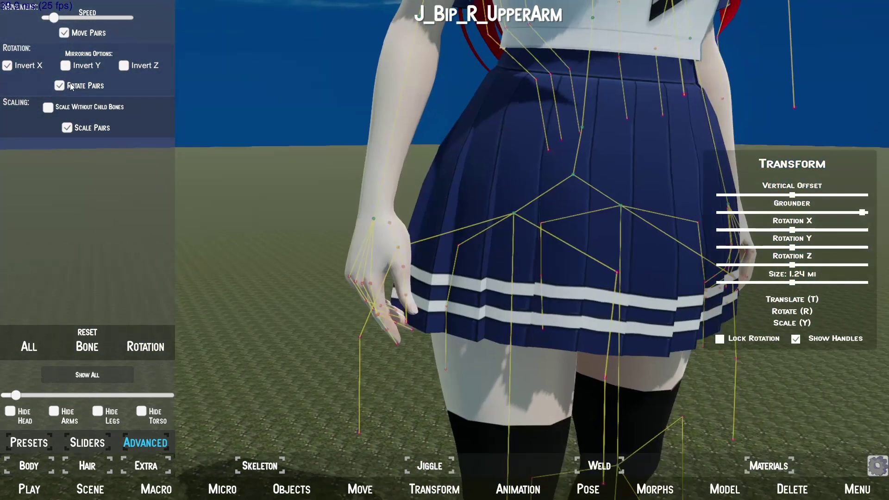
Step: Rotate the girl's J_Bip_R_Hand bone to turn her right hand at the wrist
{"action": "left_click", "coordinate": [373, 218]}
{"action": "left_click_drag", "start_coordinate": [236, 273], "coordinate": [207, 175]}
{"action": "key", "text": "a"}
{"action": "right_click_drag", "start_coordinate": [207, 175], "coordinate": [345, 188]}
{"action": "middle_click_drag", "start_coordinate": [346, 188], "coordinate": [433, 134]}
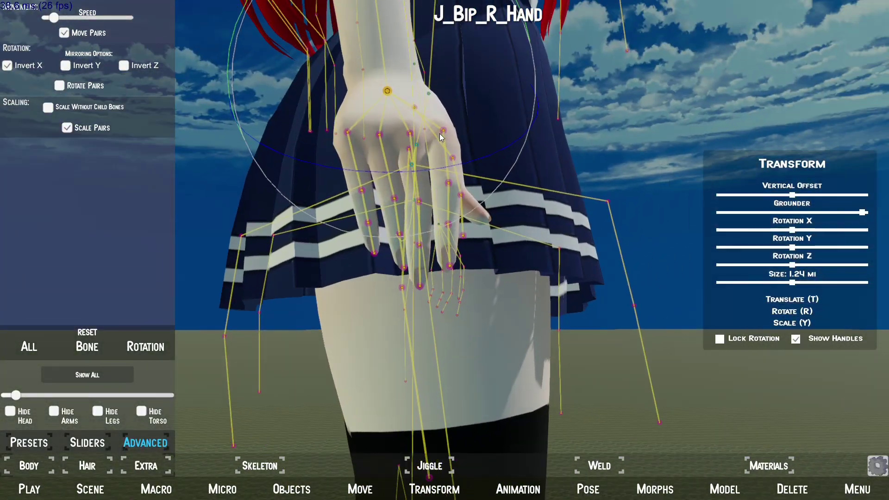
Step: Bend the girl's right index finger by rotating its base joint, J_Bip_R_Index2 and J_Bip_R_Index3
{"action": "left_click", "coordinate": [443, 131]}
{"action": "left_click_drag", "start_coordinate": [471, 120], "coordinate": [482, 92]}
{"action": "left_click", "coordinate": [450, 175]}
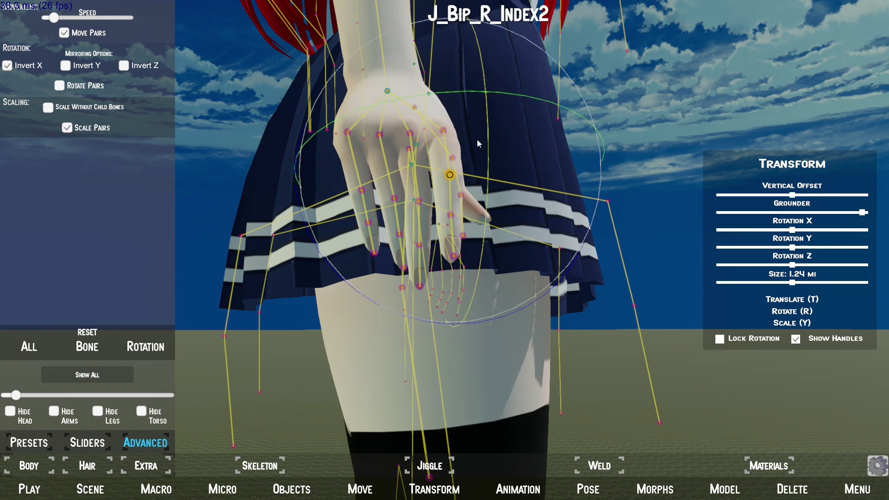
{"action": "left_click_drag", "start_coordinate": [487, 143], "coordinate": [440, 222]}
{"action": "left_click", "coordinate": [449, 217]}
{"action": "left_click_drag", "start_coordinate": [486, 169], "coordinate": [500, 299]}
{"action": "right_click_drag", "start_coordinate": [500, 299], "coordinate": [274, 281]}
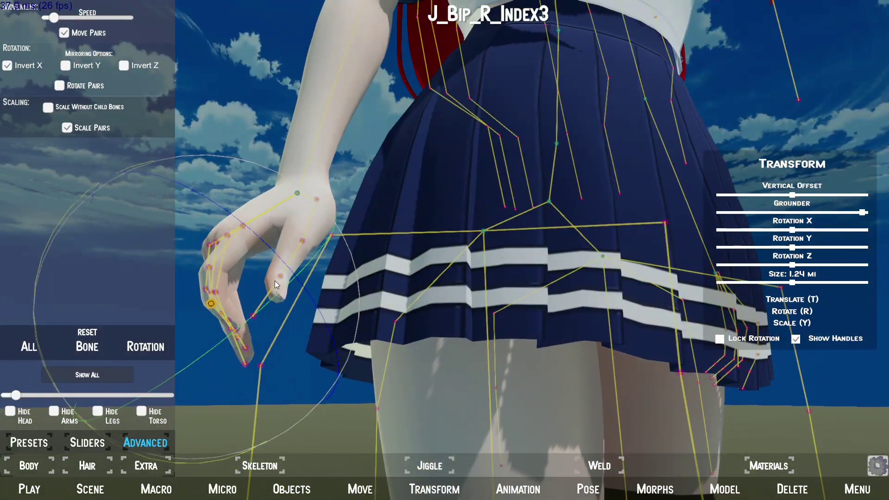
Step: Rotate the girl's J_Bip_R_Thumb3 bone to bend the tip of her right thumb
{"action": "left_click", "coordinate": [276, 280]}
{"action": "left_click_drag", "start_coordinate": [348, 286], "coordinate": [295, 388]}
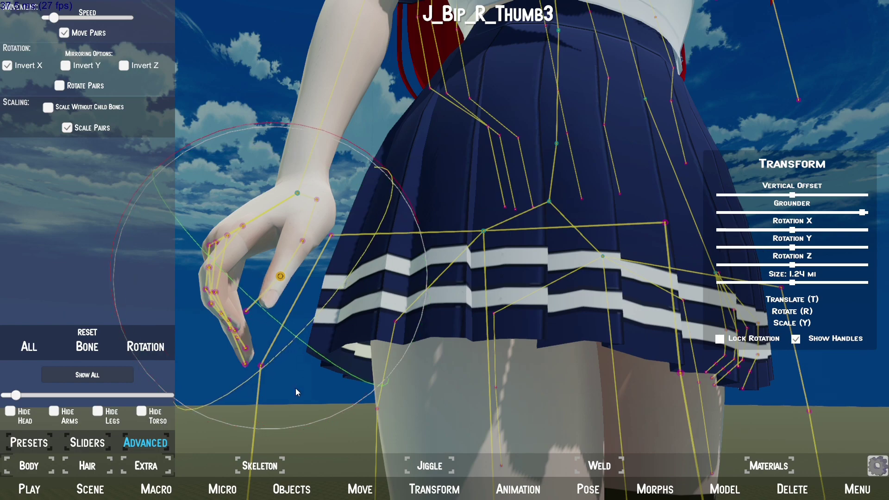
{"action": "key", "text": "e"}
{"action": "right_click_drag", "start_coordinate": [309, 184], "coordinate": [278, 234]}
{"action": "key", "text": "s"}
{"action": "scroll", "coordinate": [450, 260], "scroll_direction": "up", "scroll_amount": 5}
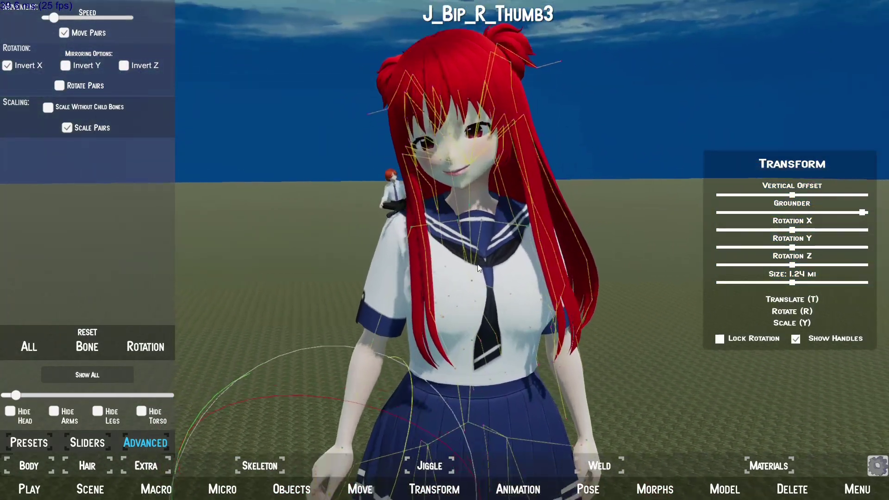
Step: Adjust the girl's J_Bip_L_UpperArm and rotate J_Bip_L_LowerArm to raise her left forearm in front of her waist
{"action": "left_click", "coordinate": [532, 223]}
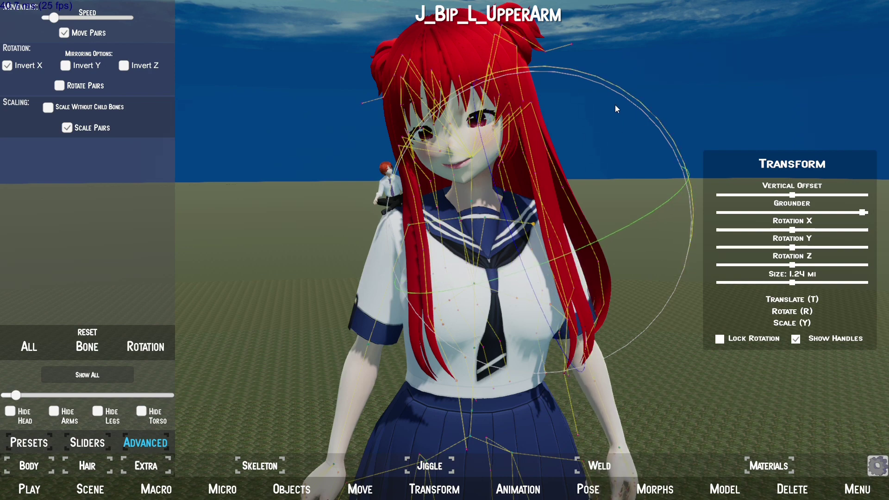
{"action": "left_click", "coordinate": [585, 334]}
{"action": "left_click_drag", "start_coordinate": [570, 368], "coordinate": [476, 141]}
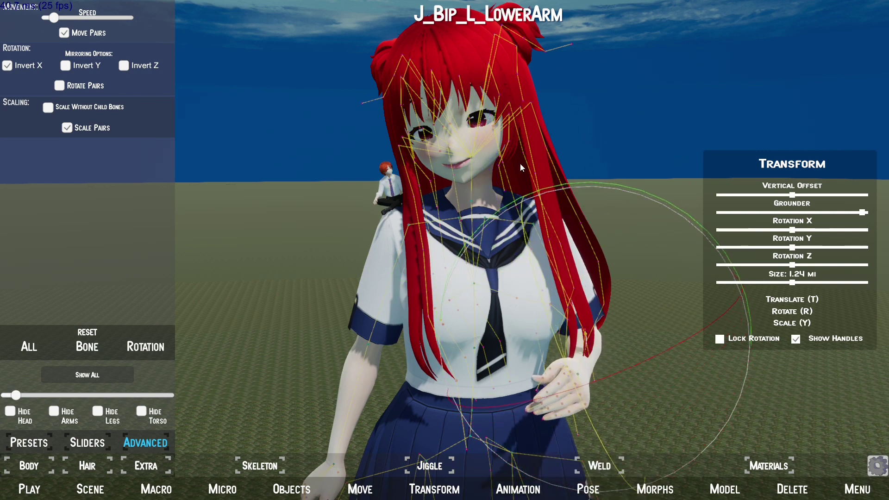
{"action": "right_click_drag", "start_coordinate": [549, 370], "coordinate": [644, 359]}
Step: Refine the girl's expression by raising her TARGET_9 morph to roughly a third of its range
{"action": "left_click", "coordinate": [647, 488]}
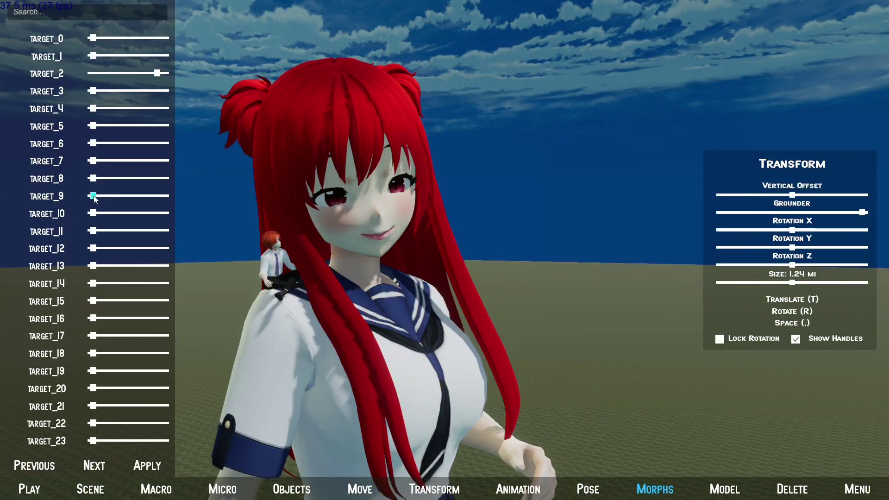
{"action": "mouse_move", "coordinate": [110, 201]}
{"action": "left_mouse_down"}
{"action": "mouse_move", "coordinate": [167, 218]}
{"action": "mouse_move", "coordinate": [114, 213]}
{"action": "left_mouse_up"}
{"action": "key", "text": "w"}
{"action": "right_click_drag", "start_coordinate": [115, 213], "coordinate": [93, 209]}
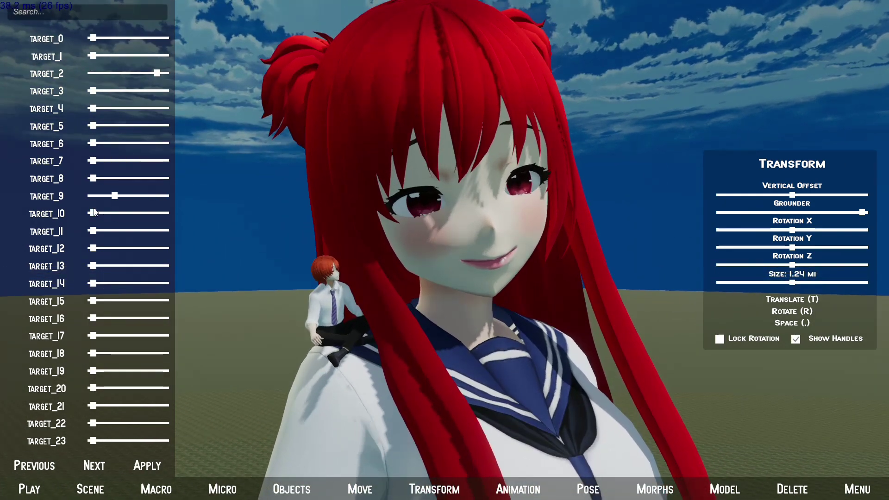
{"action": "scroll", "coordinate": [92, 214], "scroll_direction": "down", "scroll_amount": 5}
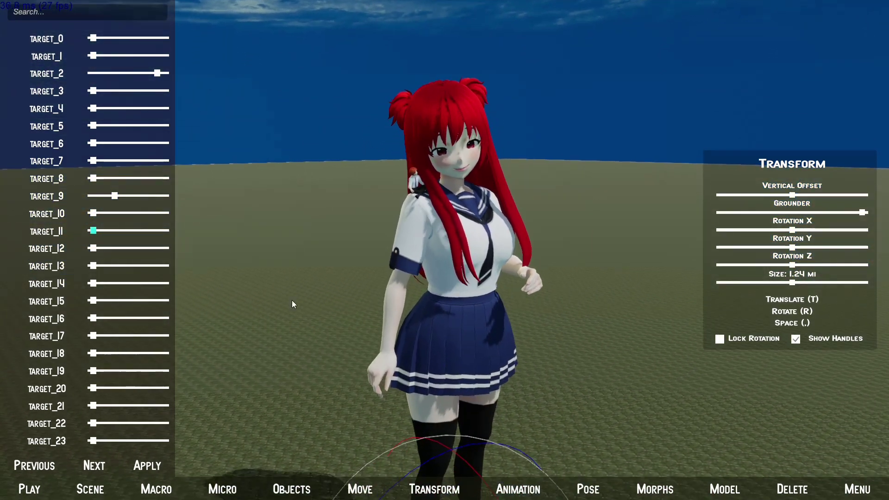
Step: Set the sun's time to 11.4282 in the lighting settings to light the characters from the front, and resume the scene
{"action": "key", "text": "Escape"}
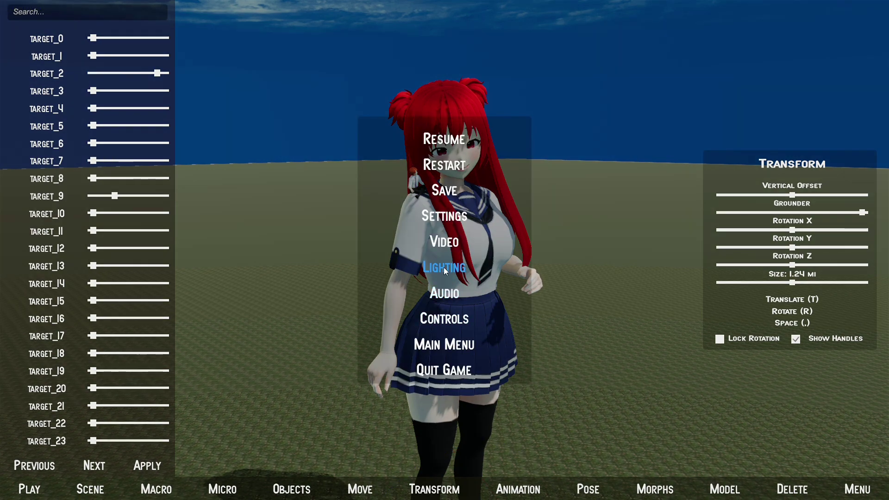
{"action": "left_click", "coordinate": [443, 267]}
{"action": "mouse_move", "coordinate": [500, 165]}
{"action": "left_mouse_down"}
{"action": "mouse_move", "coordinate": [512, 171]}
{"action": "mouse_move", "coordinate": [498, 152]}
{"action": "left_mouse_up"}
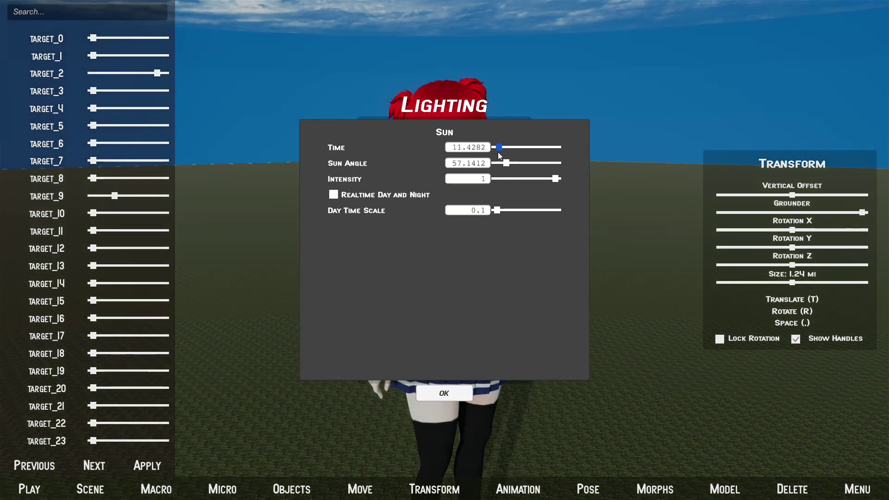
{"action": "left_click", "coordinate": [444, 394]}
{"action": "left_click", "coordinate": [453, 140]}
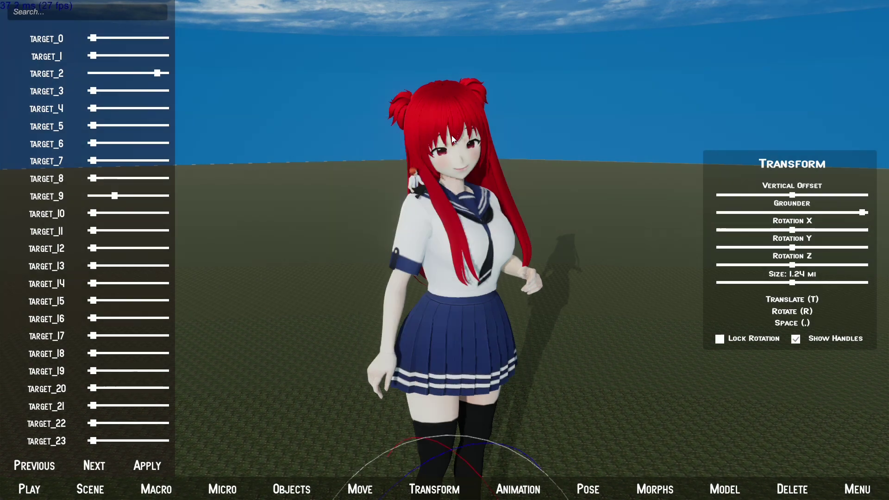
Step: Examine the girl and the male character on her shoulder under the new lighting, from full figure to close-up
{"action": "scroll", "coordinate": [452, 129], "scroll_direction": "up", "scroll_amount": 5}
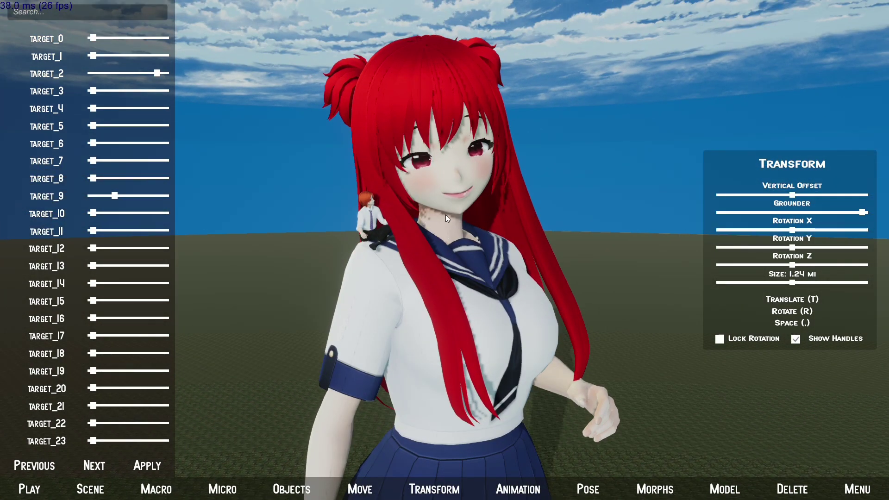
{"action": "scroll", "coordinate": [439, 349], "scroll_direction": "down", "scroll_amount": 5}
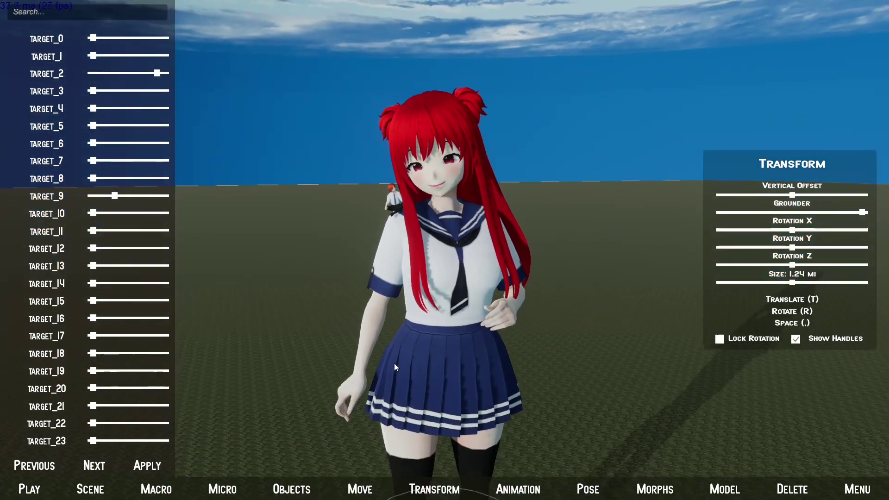
{"action": "key", "text": "s"}
{"action": "right_click_drag", "start_coordinate": [393, 362], "coordinate": [355, 380]}
{"action": "key", "text": "d"}
{"action": "key", "text": "s"}
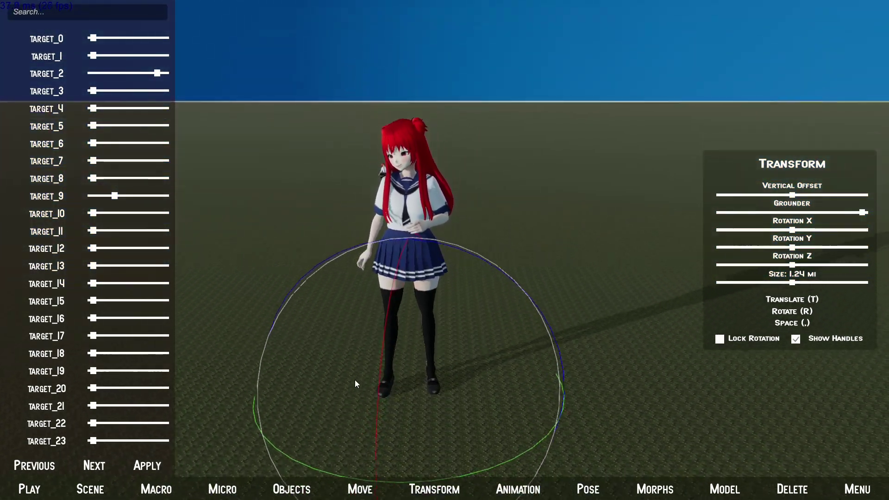
{"action": "right_click_drag", "start_coordinate": [477, 362], "coordinate": [462, 342]}
{"action": "scroll", "coordinate": [465, 348], "scroll_direction": "up", "scroll_amount": 10}
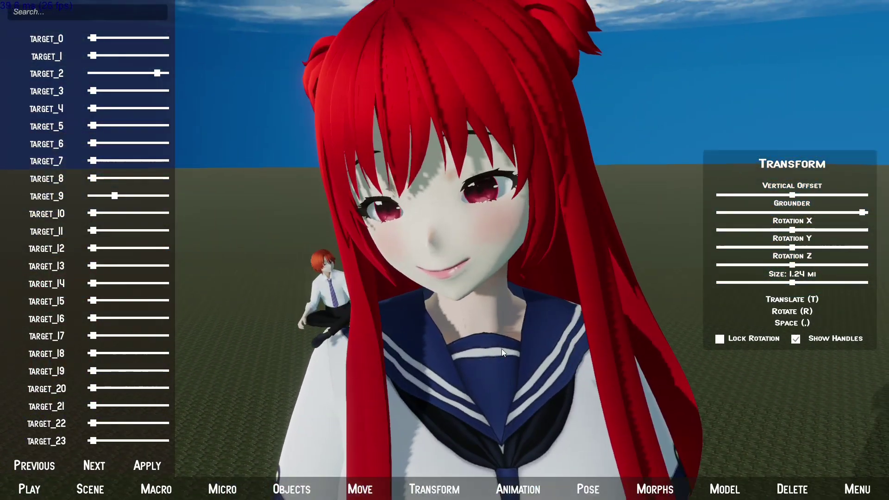
{"action": "key", "text": "a"}
{"action": "scroll", "coordinate": [502, 352], "scroll_direction": "up", "scroll_amount": 3}
{"action": "right_click_drag", "start_coordinate": [504, 352], "coordinate": [515, 335]}
{"action": "scroll", "coordinate": [514, 338], "scroll_direction": "down", "scroll_amount": 4}
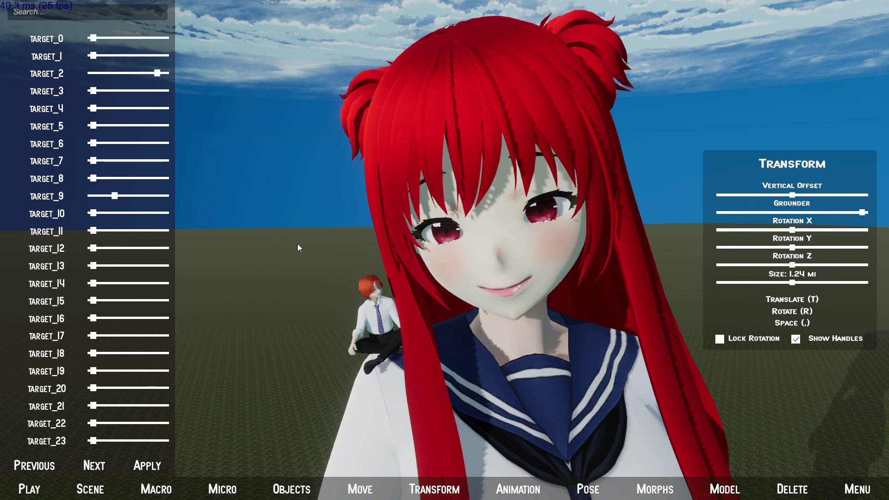
{"action": "scroll", "coordinate": [298, 385], "scroll_direction": "down", "scroll_amount": 5}
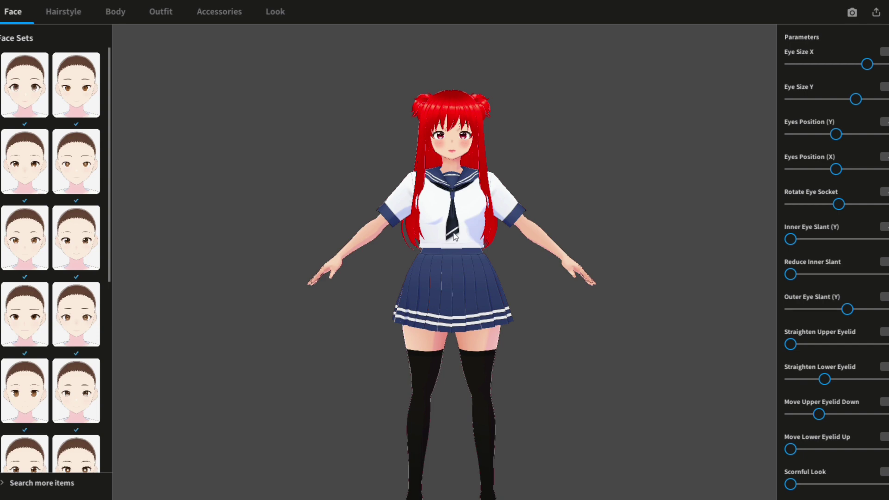
Step: Switch to the browser, open a new tab and return to the Patreon post "Software to download for creating stories"
{"action": "left_click", "coordinate": [224, 15]}
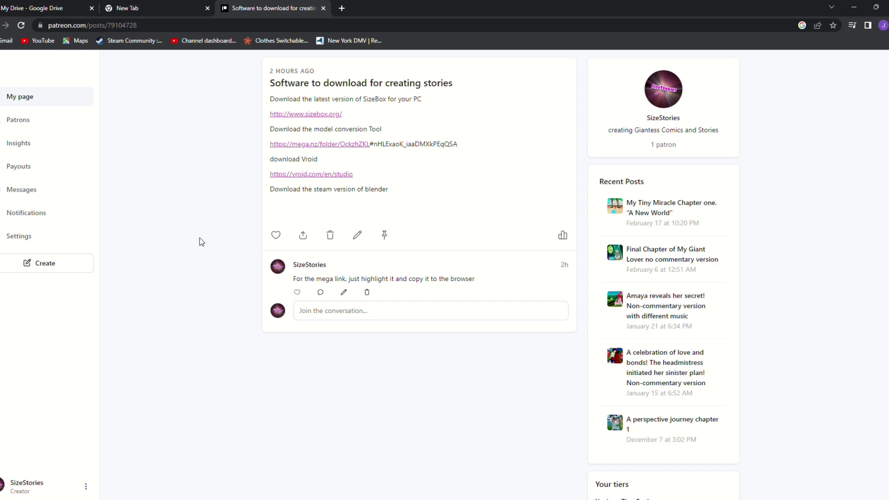
{"action": "left_click", "coordinate": [342, 9]}
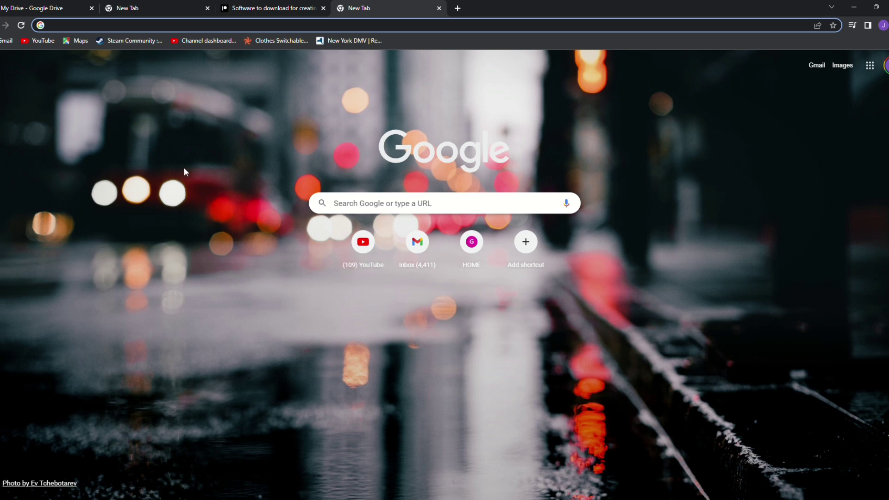
{"action": "left_click", "coordinate": [251, 5]}
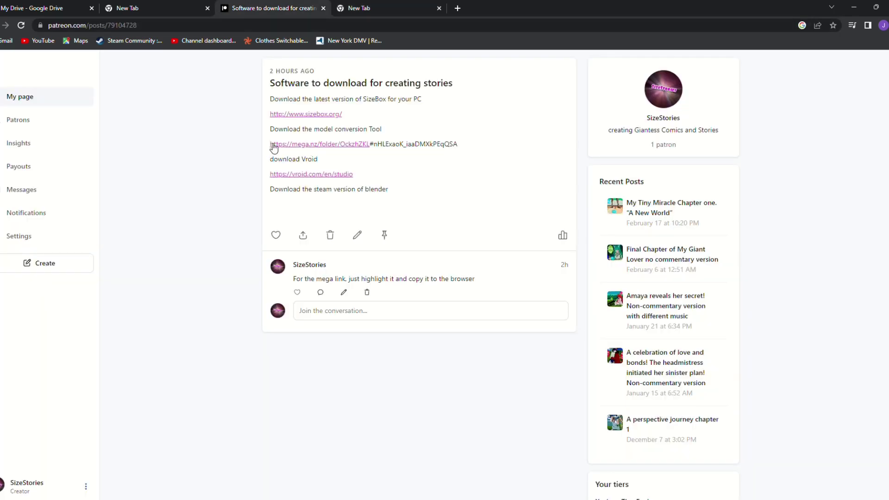
Step: Select the complete MEGA link for the model conversion tool in the post and open it in a new tab
{"action": "left_click_drag", "start_coordinate": [271, 146], "coordinate": [484, 149]}
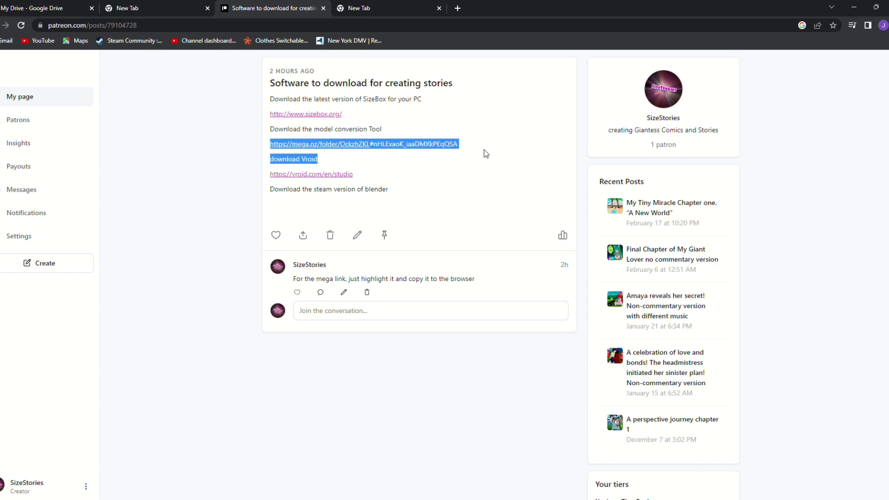
{"action": "left_click", "coordinate": [480, 158]}
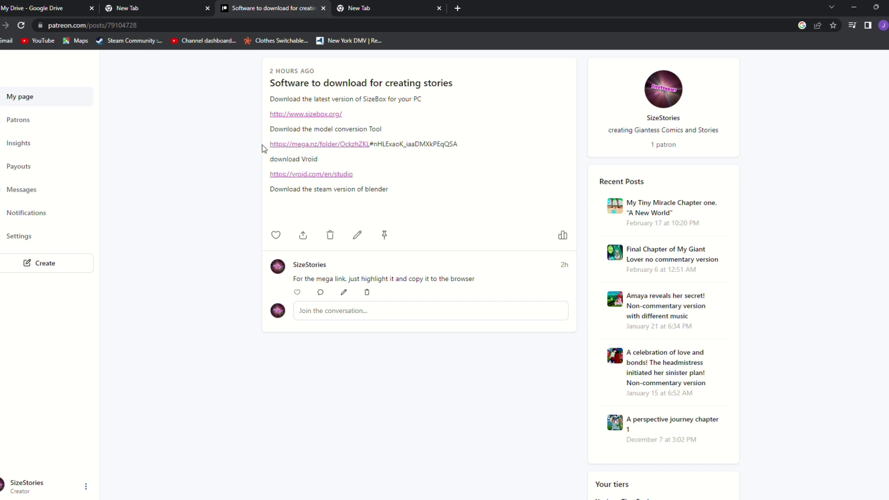
{"action": "left_click_drag", "start_coordinate": [285, 146], "coordinate": [460, 142]}
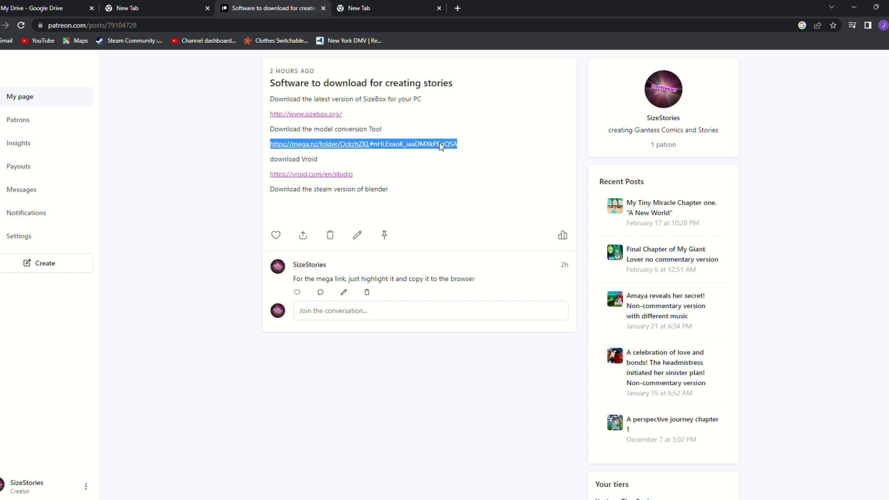
{"action": "right_click", "coordinate": [480, 181]}
{"action": "left_click", "coordinate": [476, 187]}
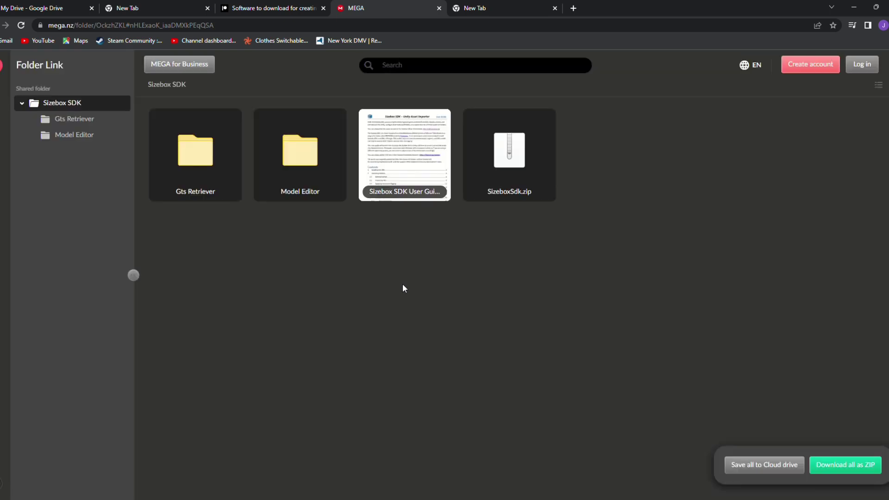
Step: Open Sizebox SDK User Guide.pdf from the Sizebox SDK folder and read through its introduction and table of contents
{"action": "left_click", "coordinate": [416, 154]}
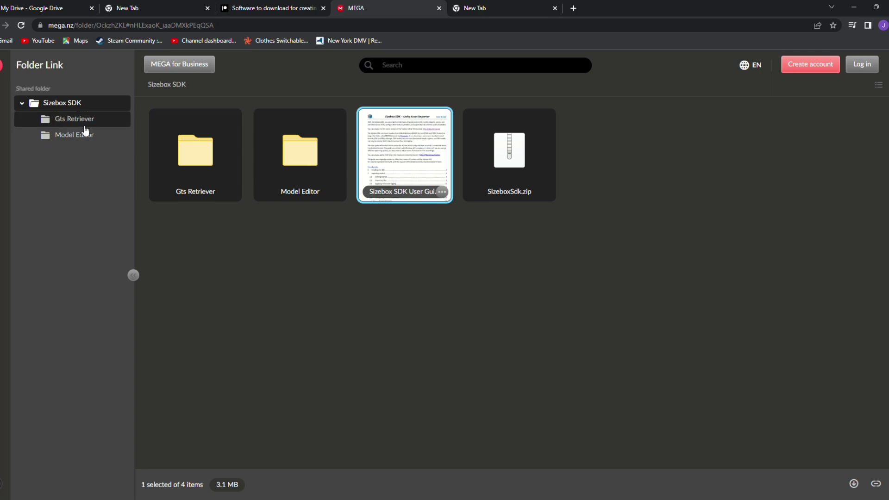
{"action": "double_click", "coordinate": [411, 163]}
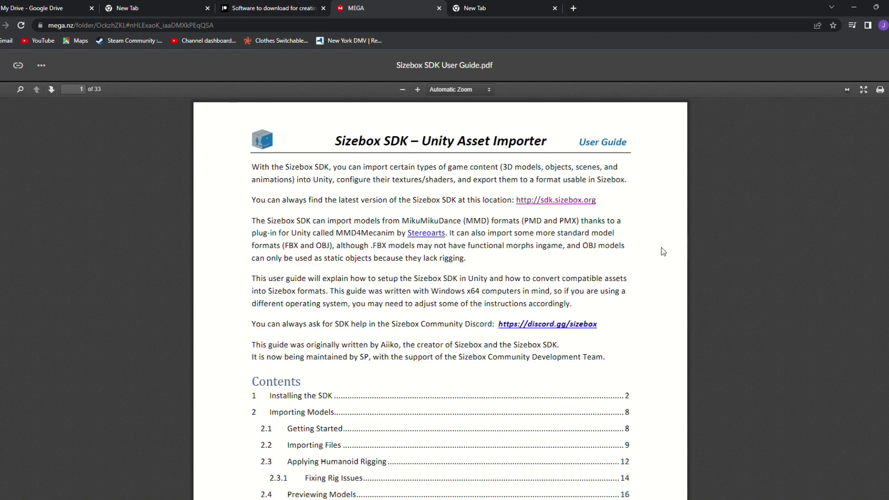
{"action": "scroll", "coordinate": [660, 248], "scroll_direction": "down", "scroll_amount": 2}
{"action": "scroll", "coordinate": [660, 248], "scroll_direction": "down", "scroll_amount": 4}
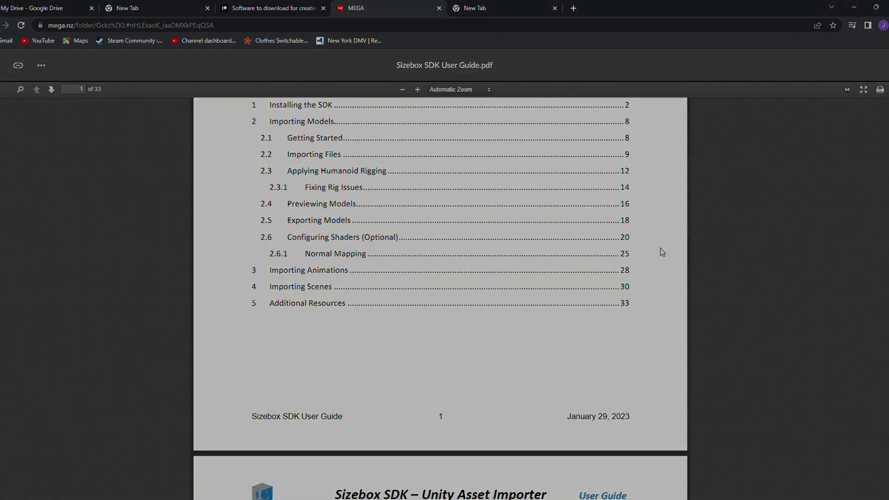
{"action": "scroll", "coordinate": [660, 248], "scroll_direction": "down", "scroll_amount": 10}
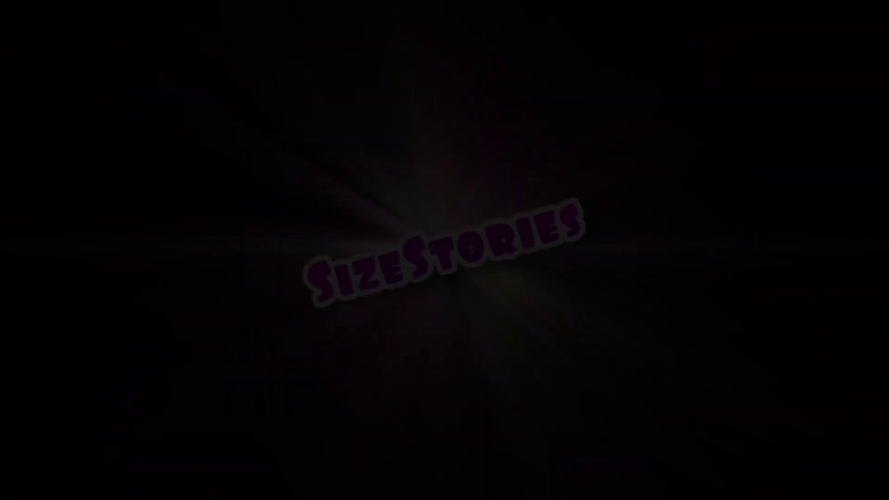